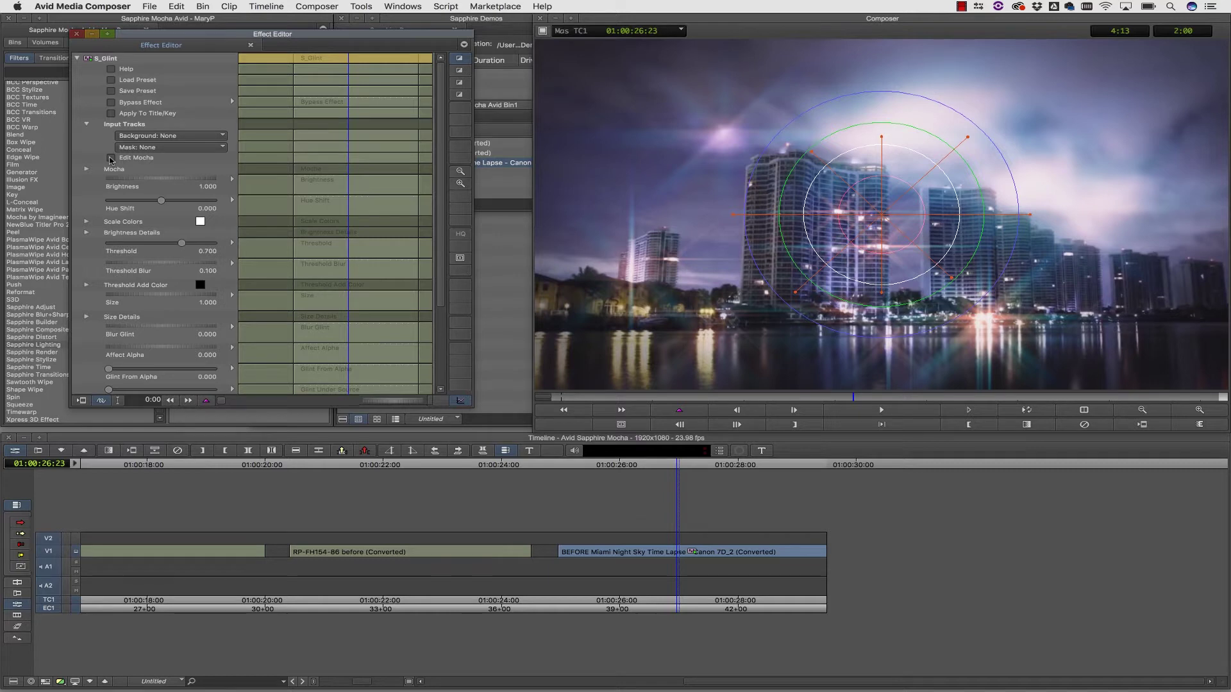
# Launch Mocha from the S_Glint effect and outline the shoreline trees and small leftmost building with an X-spline, ending at the tall tower's base.
pyautogui.click(111, 159)
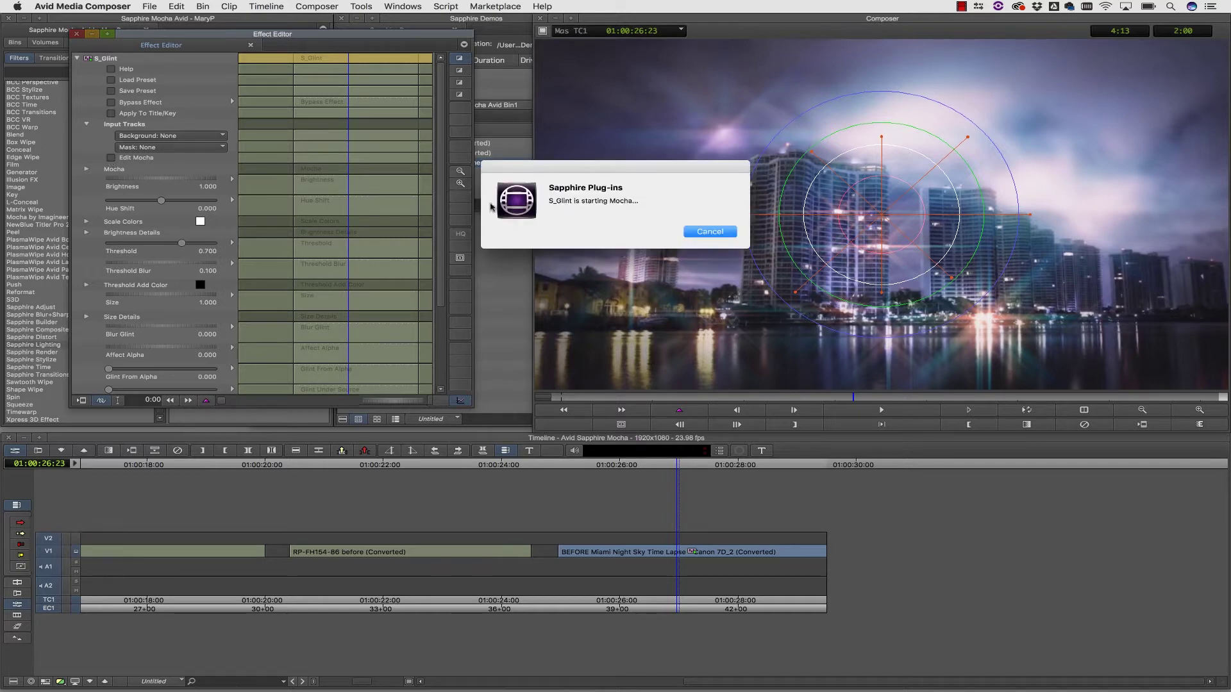
pyautogui.click(269, 347)
pyautogui.click(319, 339)
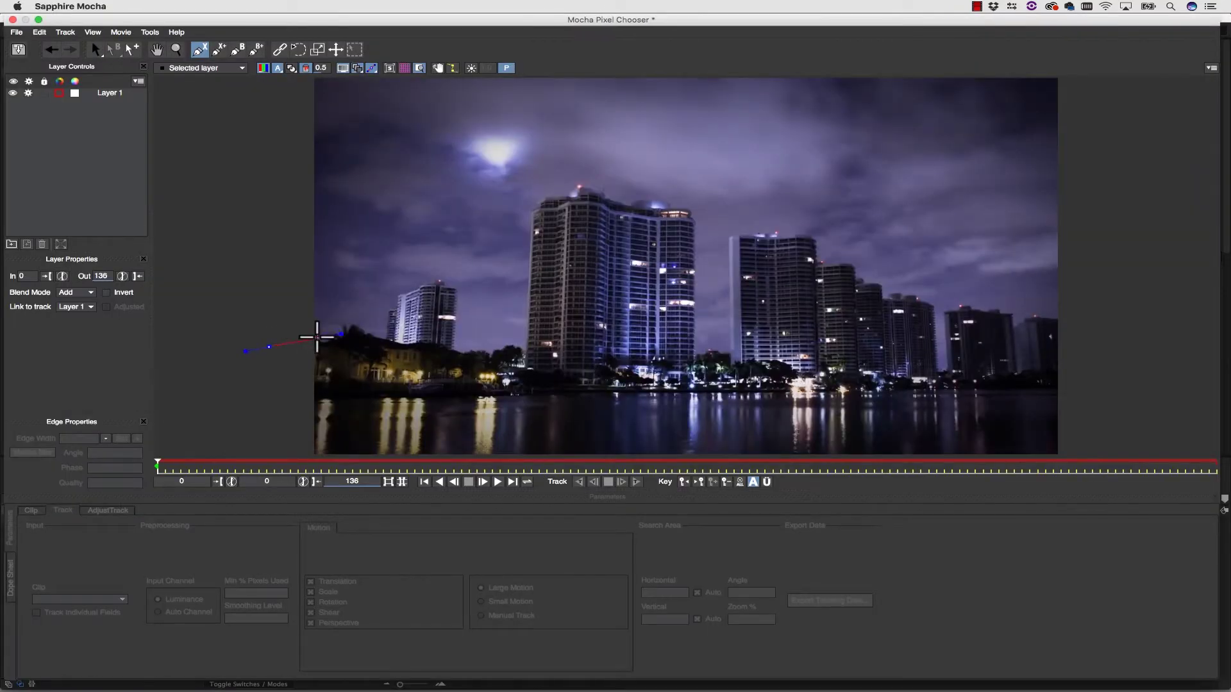
pyautogui.click(352, 319)
pyautogui.click(387, 336)
pyautogui.click(397, 294)
pyautogui.click(443, 281)
pyautogui.click(459, 288)
pyautogui.click(451, 344)
pyautogui.click(453, 349)
pyautogui.click(526, 346)
# Extend the X-spline over the domed roof of the tallest tower and down its far side to the base.
pyautogui.click(533, 205)
pyautogui.click(582, 183)
pyautogui.click(619, 199)
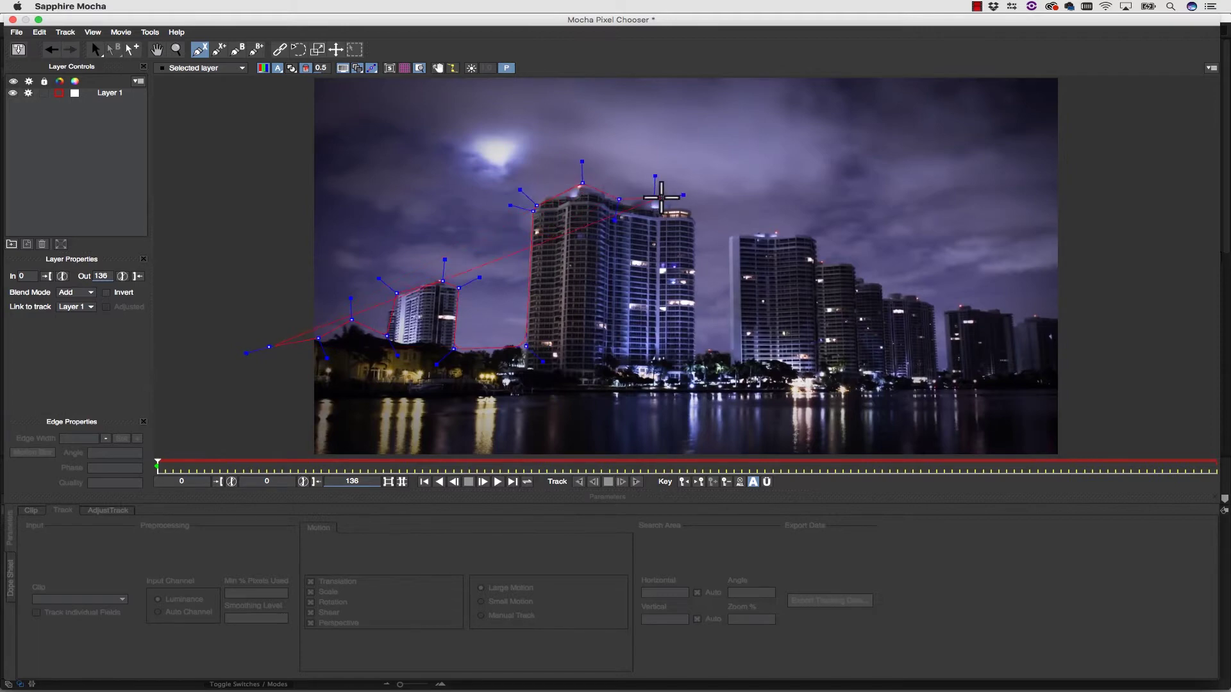
pyautogui.click(673, 202)
pyautogui.click(695, 215)
pyautogui.click(696, 354)
# Carry the X-spline up around the second tower and along the stepped rooftops of the lower towers beside it.
pyautogui.click(726, 348)
pyautogui.click(734, 330)
pyautogui.click(727, 236)
pyautogui.click(788, 227)
pyautogui.click(824, 239)
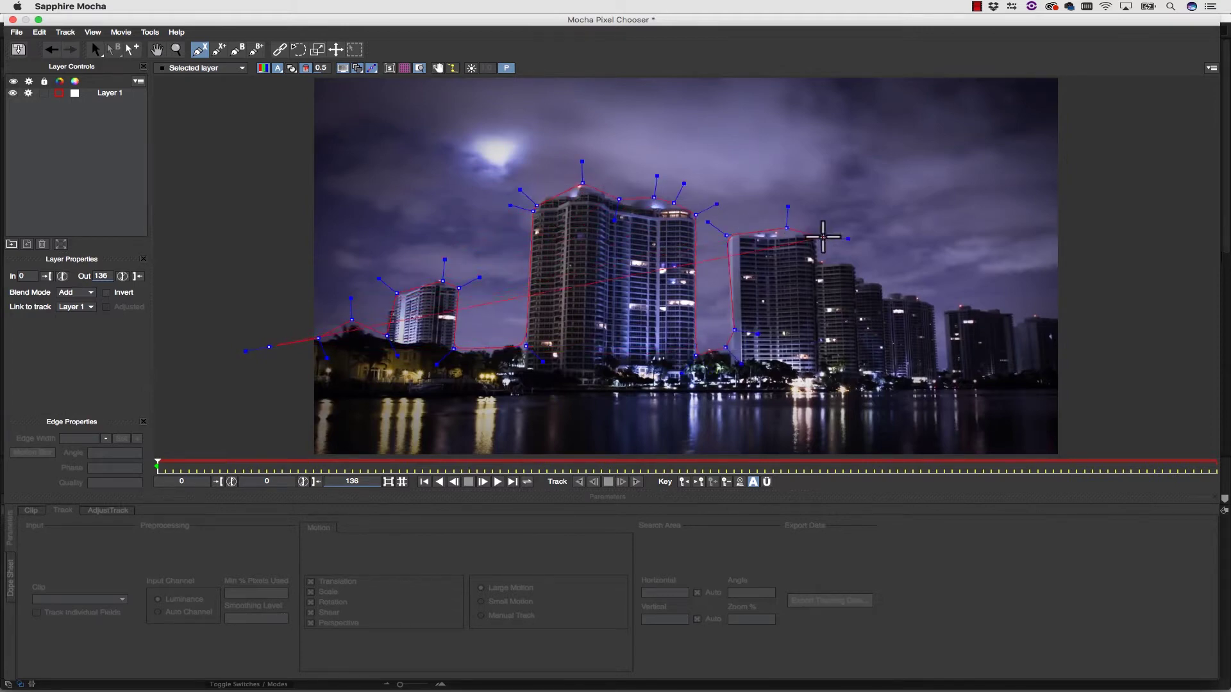
pyautogui.click(825, 261)
pyautogui.click(868, 279)
pyautogui.click(902, 288)
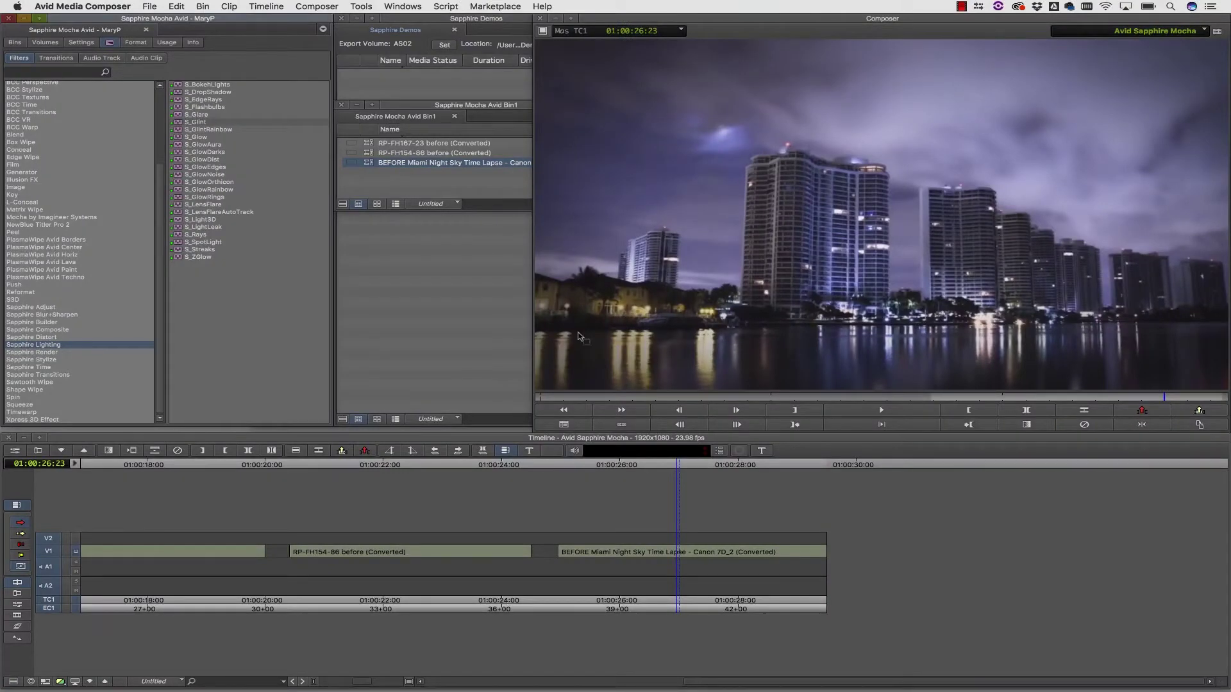
# Apply the S_Glint effect to the BEFORE Miami Night Sky Time Lapse clip on V1 and open its effect settings.
pyautogui.click(667, 547)
pyautogui.moveTo(667, 552); pyautogui.dragTo(662, 552)
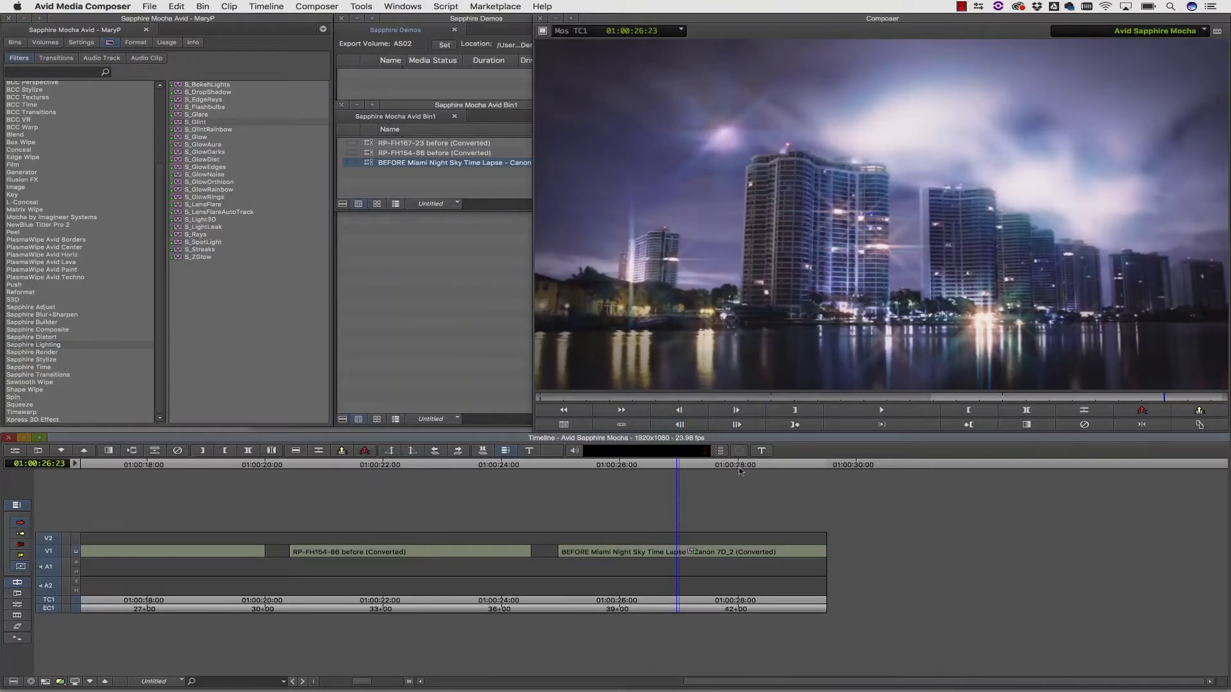
pyautogui.click(14, 452)
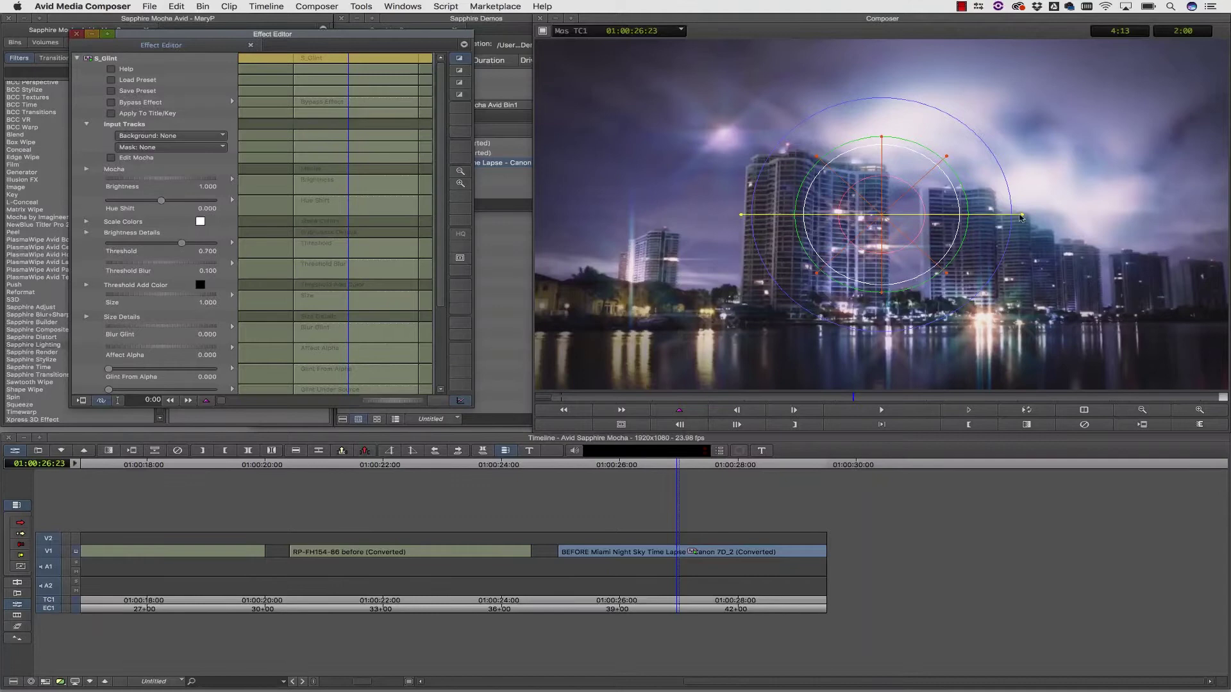
# Lengthen the horizontal and diagonal glint rays and enlarge the green colour ring using the on-screen S_Glint controls.
pyautogui.click(1020, 215)
pyautogui.moveTo(946, 155); pyautogui.dragTo(968, 137)
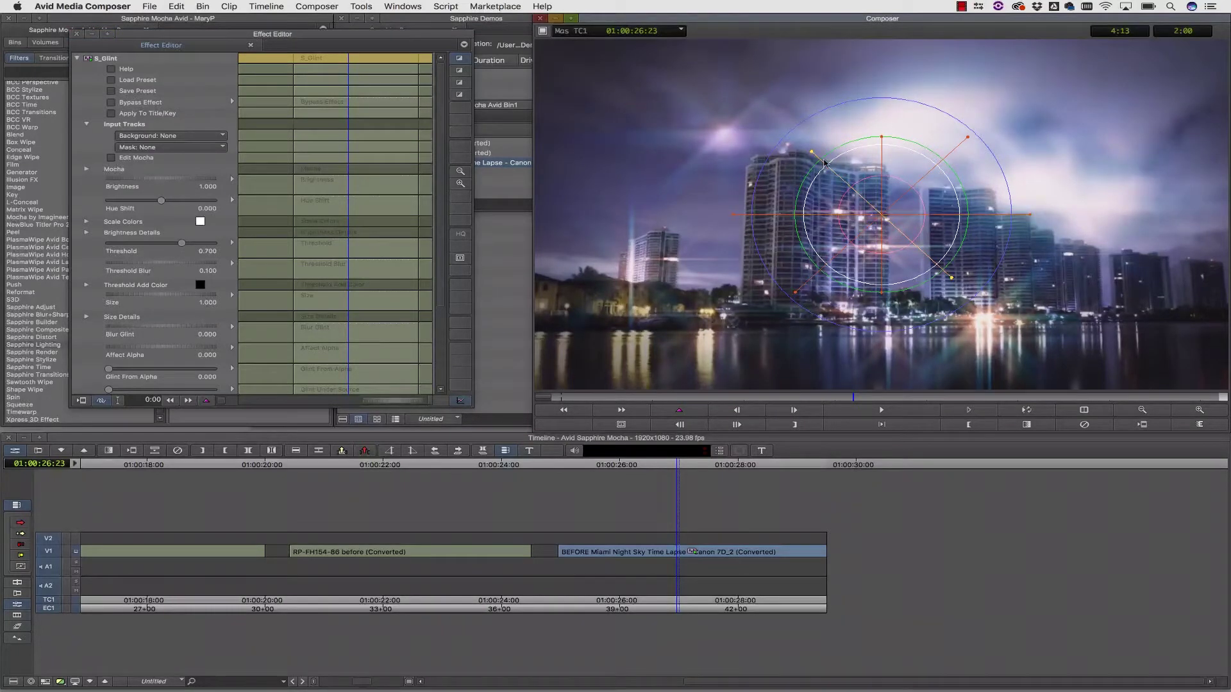
pyautogui.moveTo(824, 158); pyautogui.dragTo(811, 107)
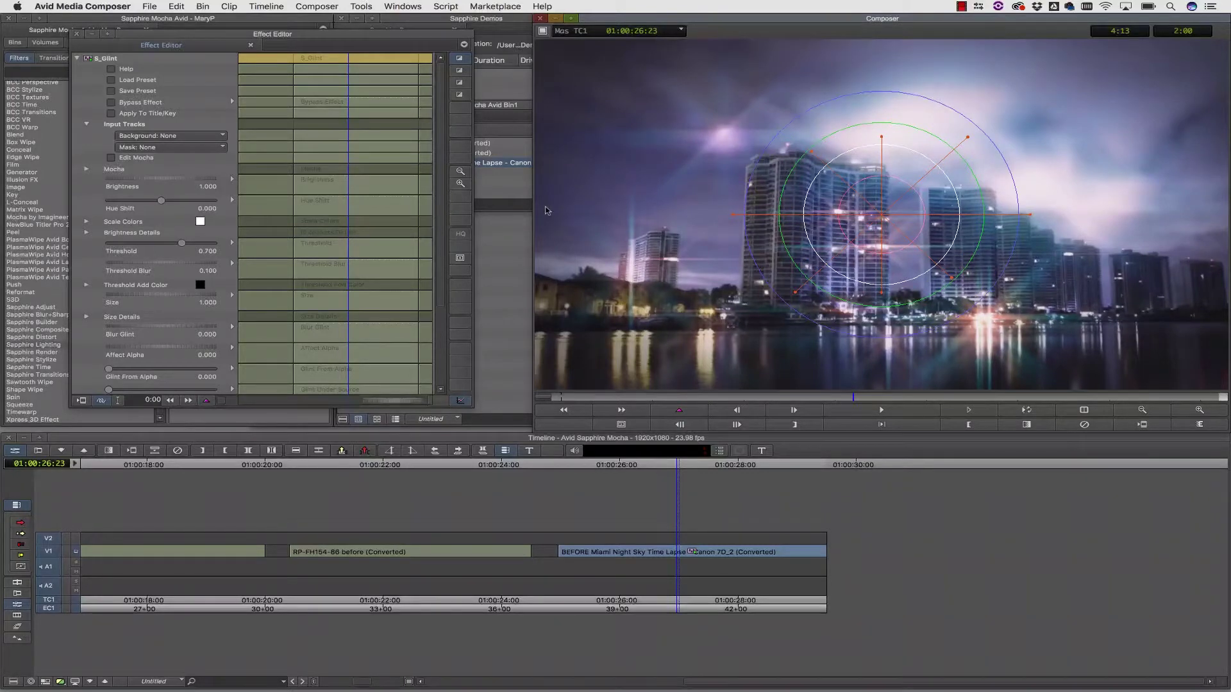
# Launch Mocha from the S_Glint effect's input settings.
pyautogui.click(444, 223)
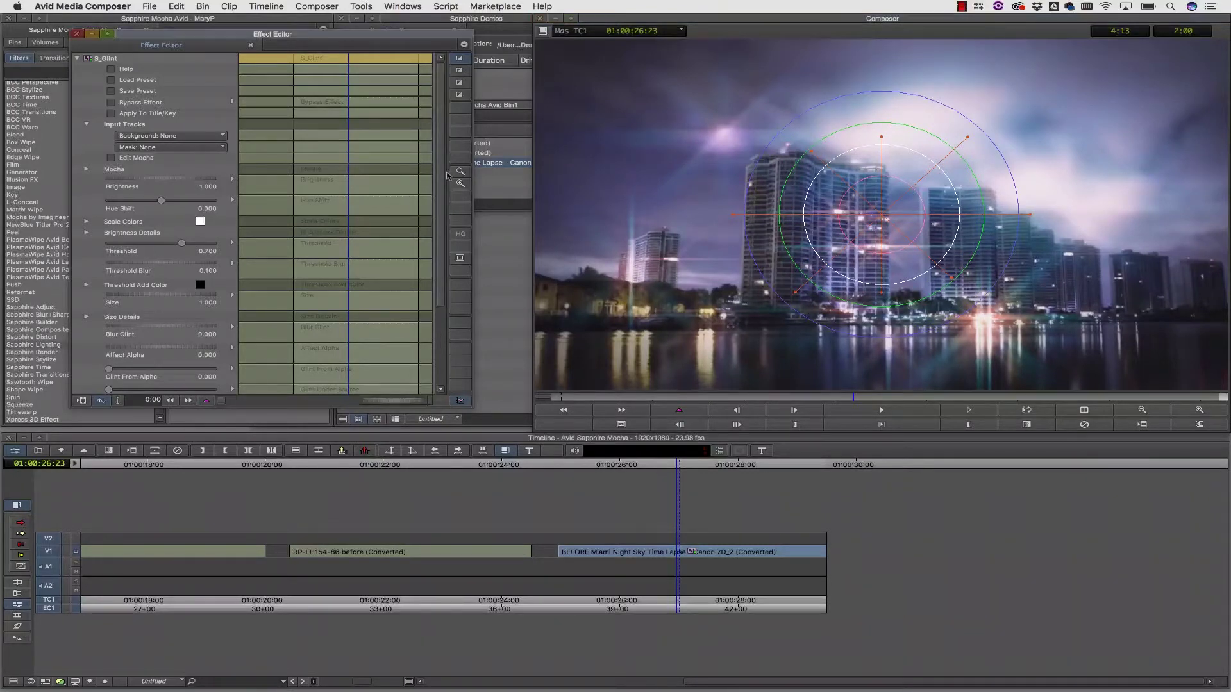
pyautogui.moveTo(440, 241); pyautogui.dragTo(437, 204)
pyautogui.click(111, 158)
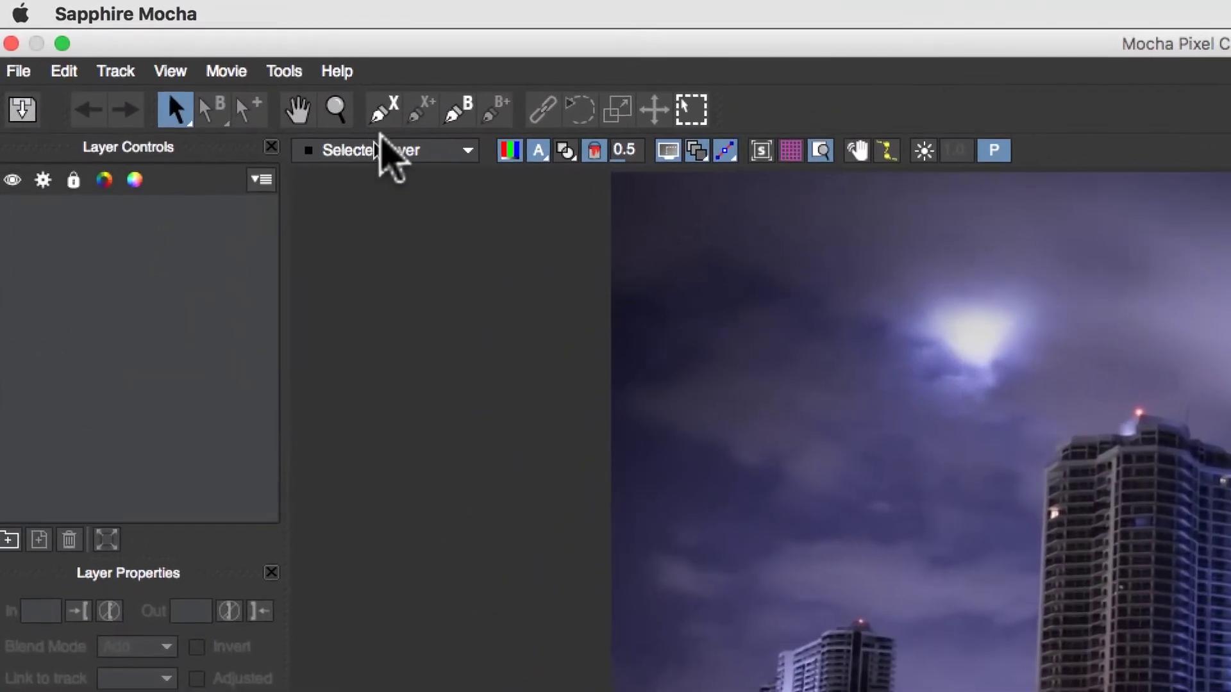
# Begin an X-spline mask over the shoreline trees and the small leftmost building, continuing to the tall tower's base.
pyautogui.click(202, 52)
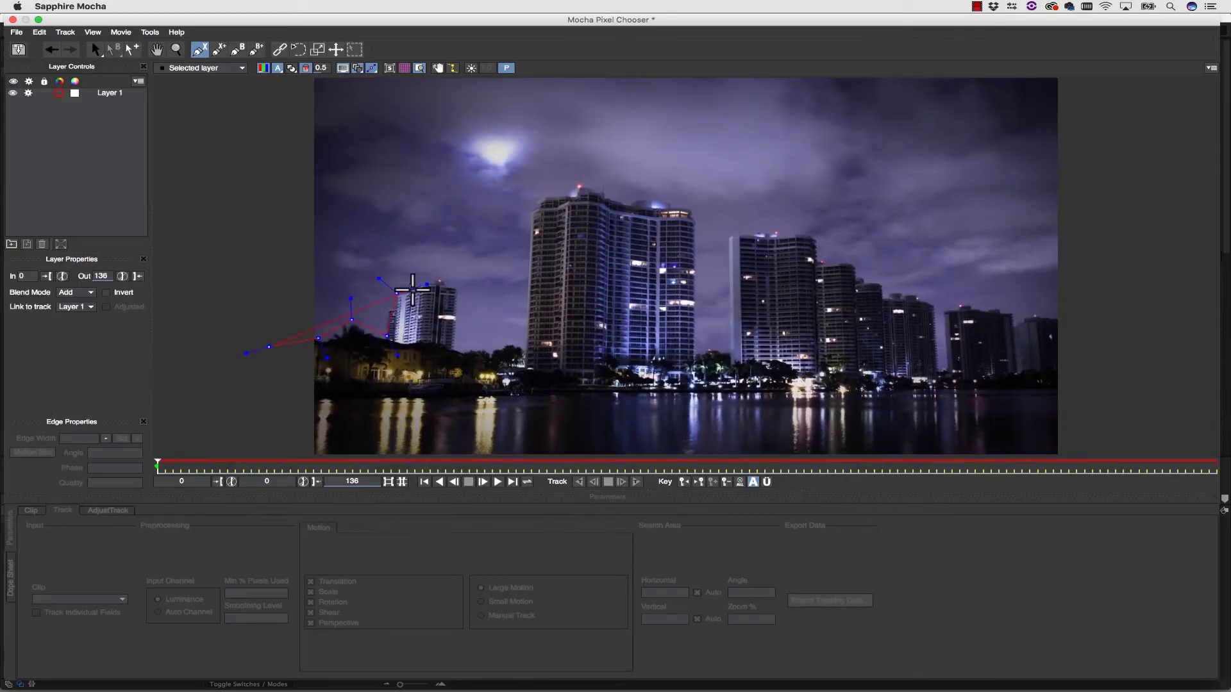
pyautogui.click(442, 280)
pyautogui.click(453, 349)
pyautogui.click(526, 346)
# Trace the X-spline mask up over the tallest tower's roofline and down its far side to the base.
pyautogui.click(534, 207)
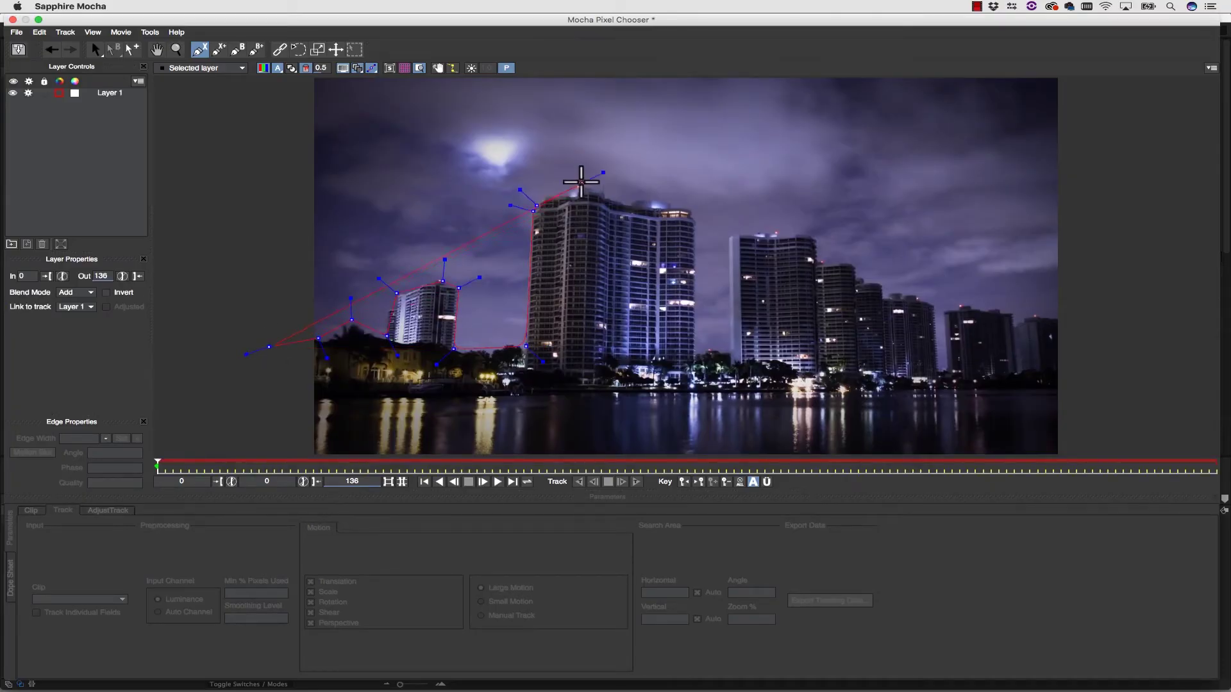
pyautogui.click(582, 184)
pyautogui.click(619, 200)
pyautogui.click(654, 198)
pyautogui.click(674, 203)
pyautogui.click(696, 216)
pyautogui.click(696, 355)
# Continue the X-spline mask across the gap between the towers, then up and over the second tower's roof.
pyautogui.click(725, 348)
pyautogui.click(735, 331)
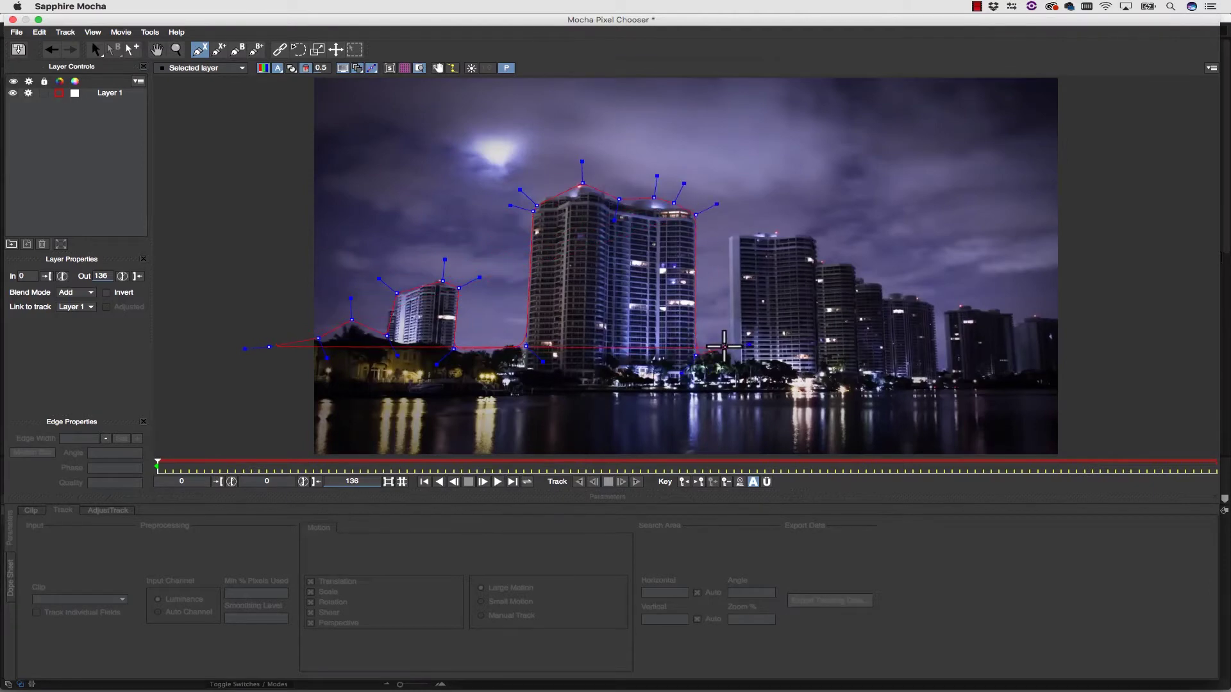
pyautogui.click(725, 235)
pyautogui.click(787, 228)
pyautogui.click(825, 237)
# Trace the X-spline mask along the stepped rooftops beside the second tower and down to the base of the last one.
pyautogui.click(825, 261)
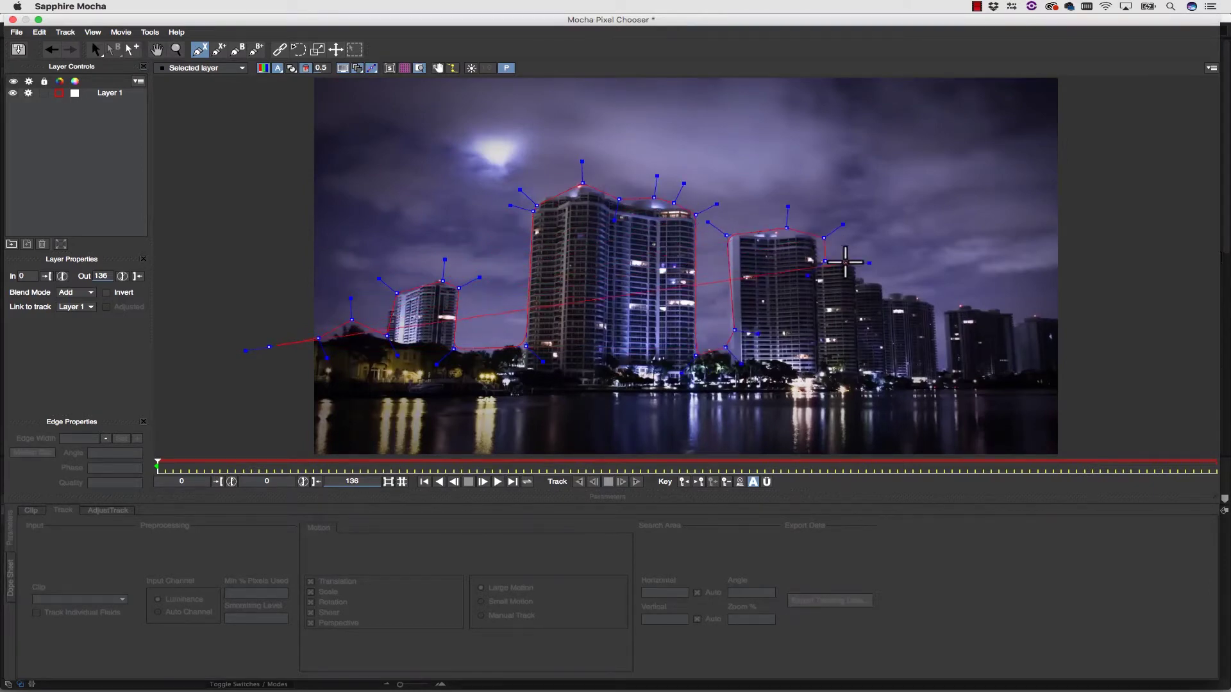
pyautogui.click(865, 263)
pyautogui.click(876, 281)
pyautogui.click(902, 289)
pyautogui.click(937, 307)
pyautogui.click(941, 371)
pyautogui.click(947, 370)
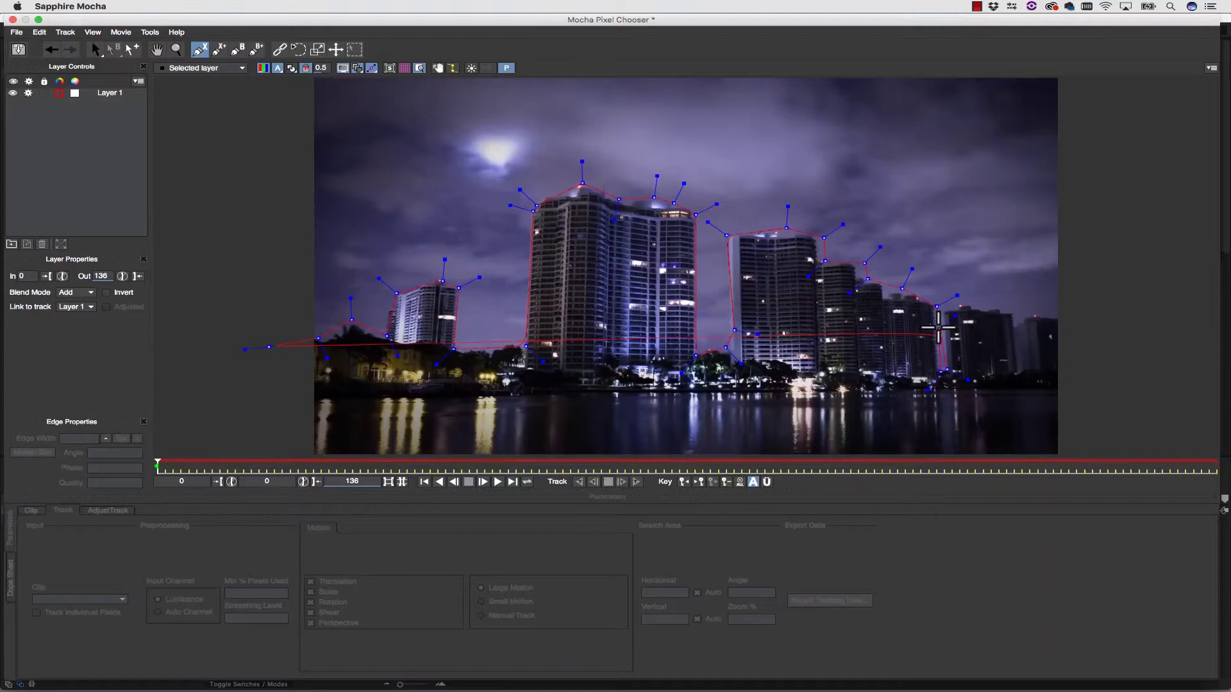
# Trace the two farthest buildings past the frame edge and close the X-spline mask below the waterline outside the frame.
pyautogui.click(943, 308)
pyautogui.click(962, 304)
pyautogui.click(1009, 311)
pyautogui.click(1016, 323)
pyautogui.click(1024, 314)
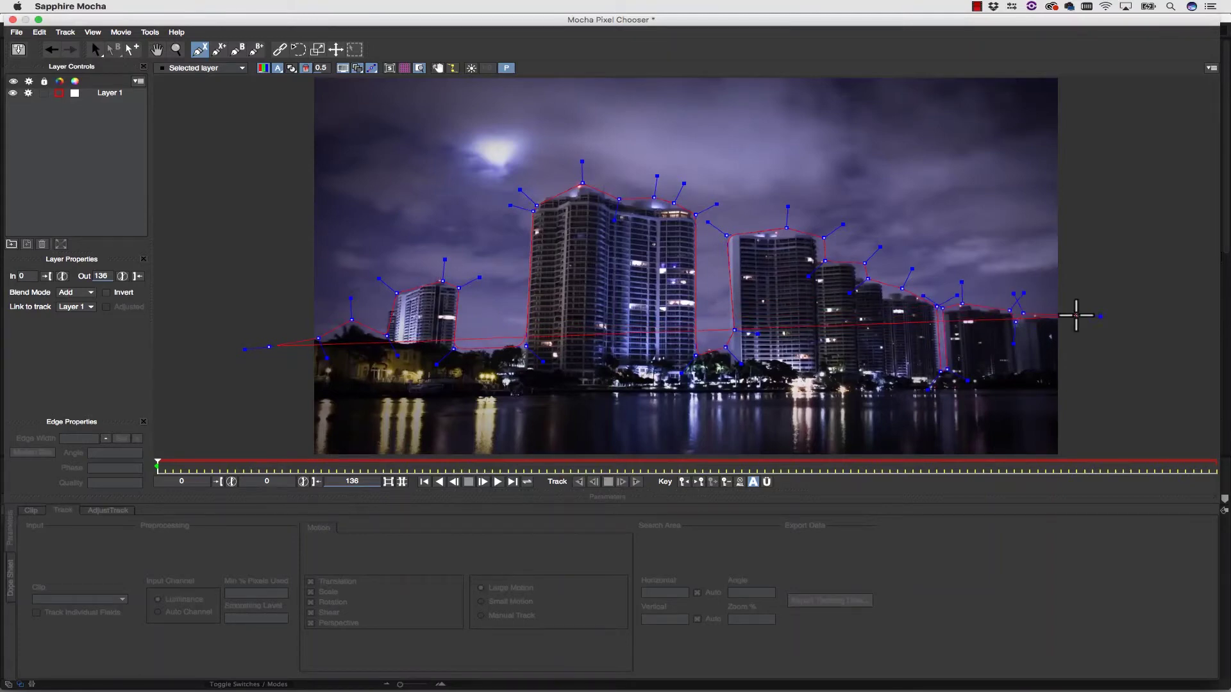
pyautogui.click(1078, 316)
pyautogui.click(245, 403)
pyautogui.rightClick(245, 404)
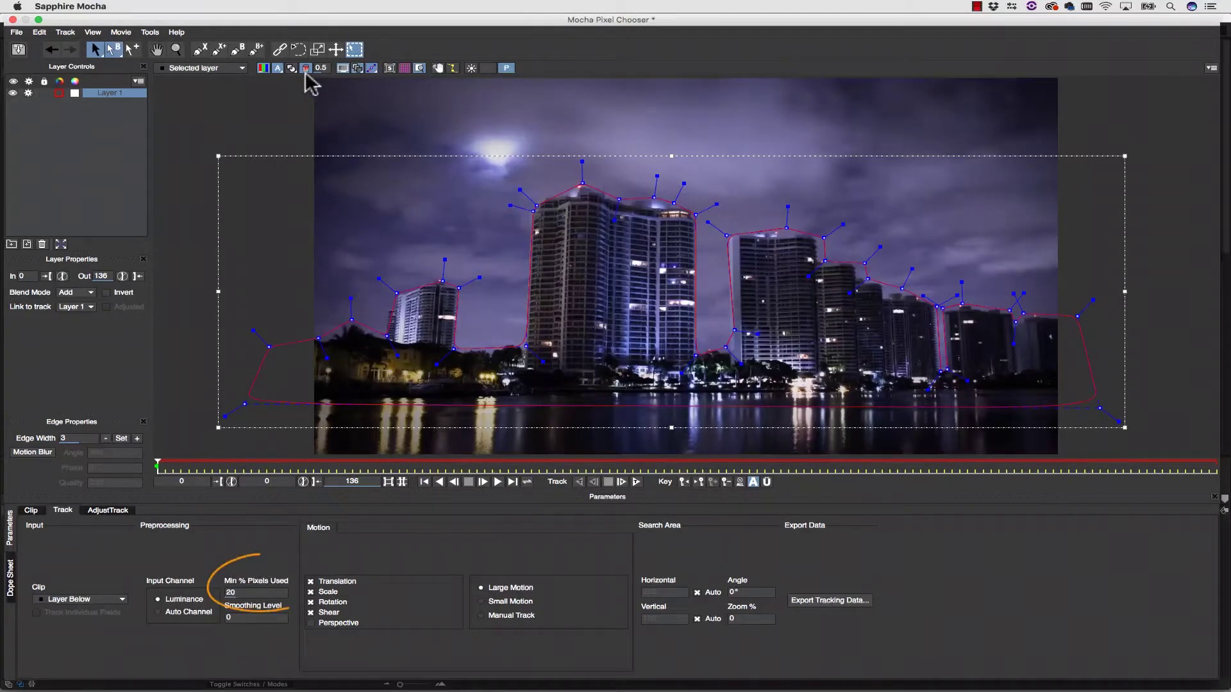
# Draw a small test X-spline on the tallest tower to compare the Min % Pixels Used setting, and delete that layer.
pyautogui.click(200, 50)
pyautogui.click(564, 248)
pyautogui.click(588, 248)
pyautogui.click(620, 268)
pyautogui.click(599, 265)
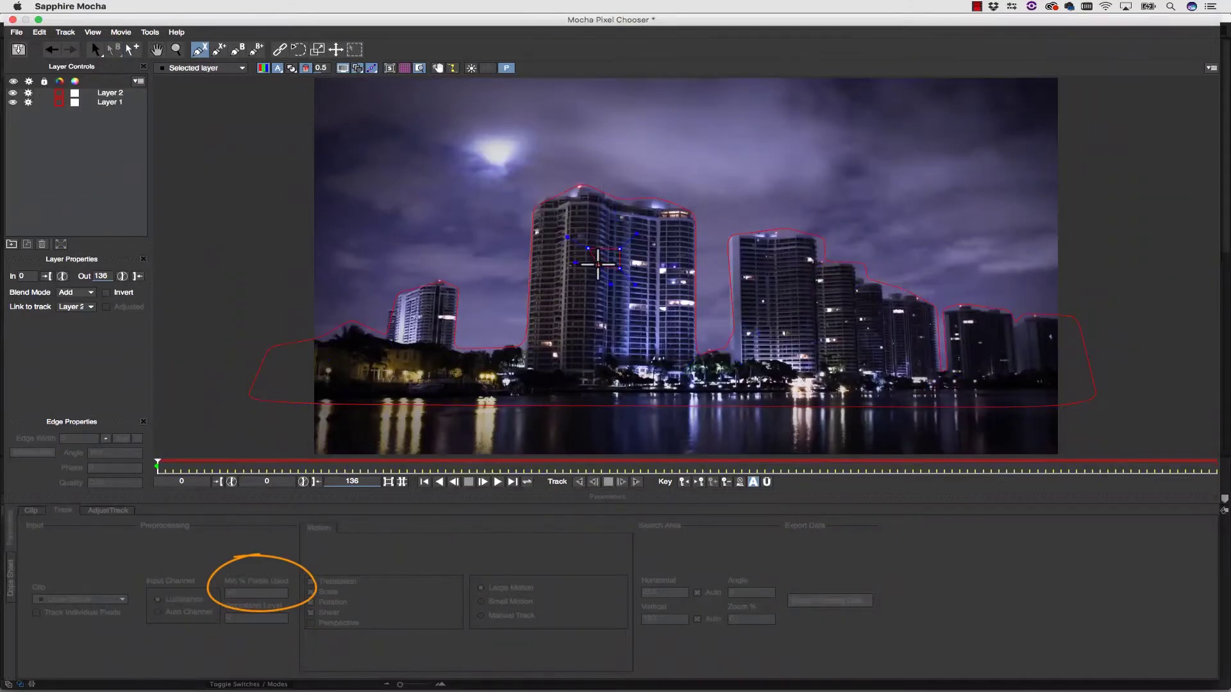
pyautogui.rightClick(599, 265)
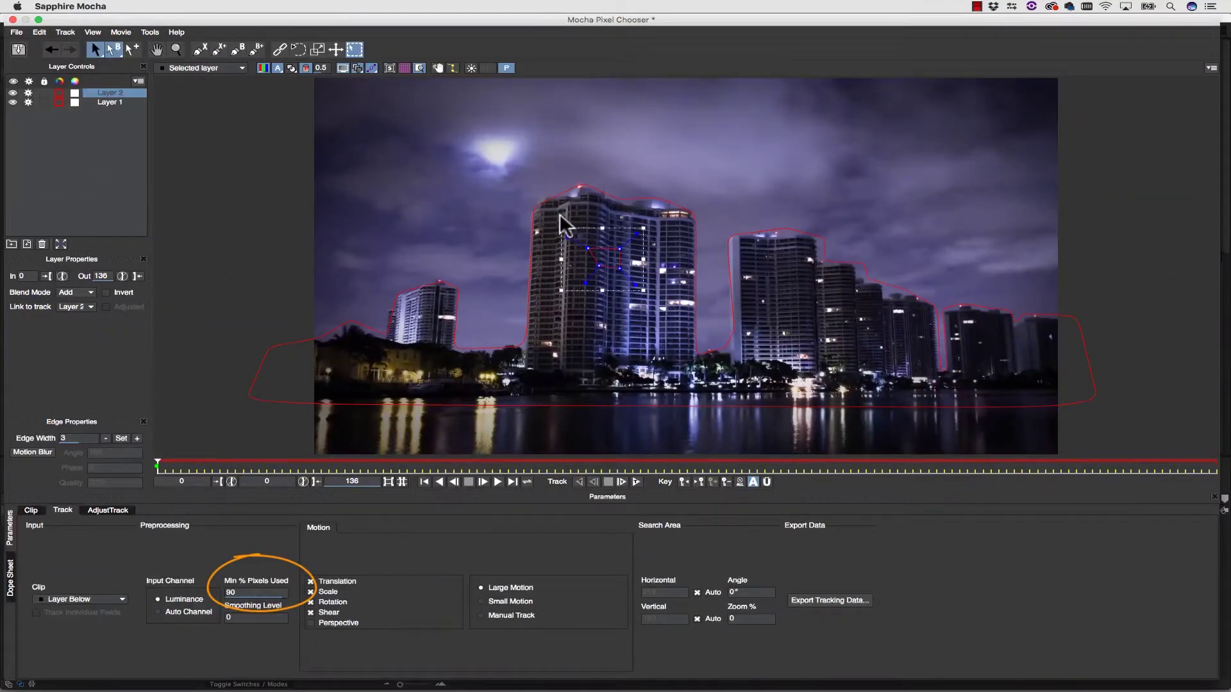
pyautogui.moveTo(556, 209); pyautogui.dragTo(658, 290)
pyautogui.press('Delete')
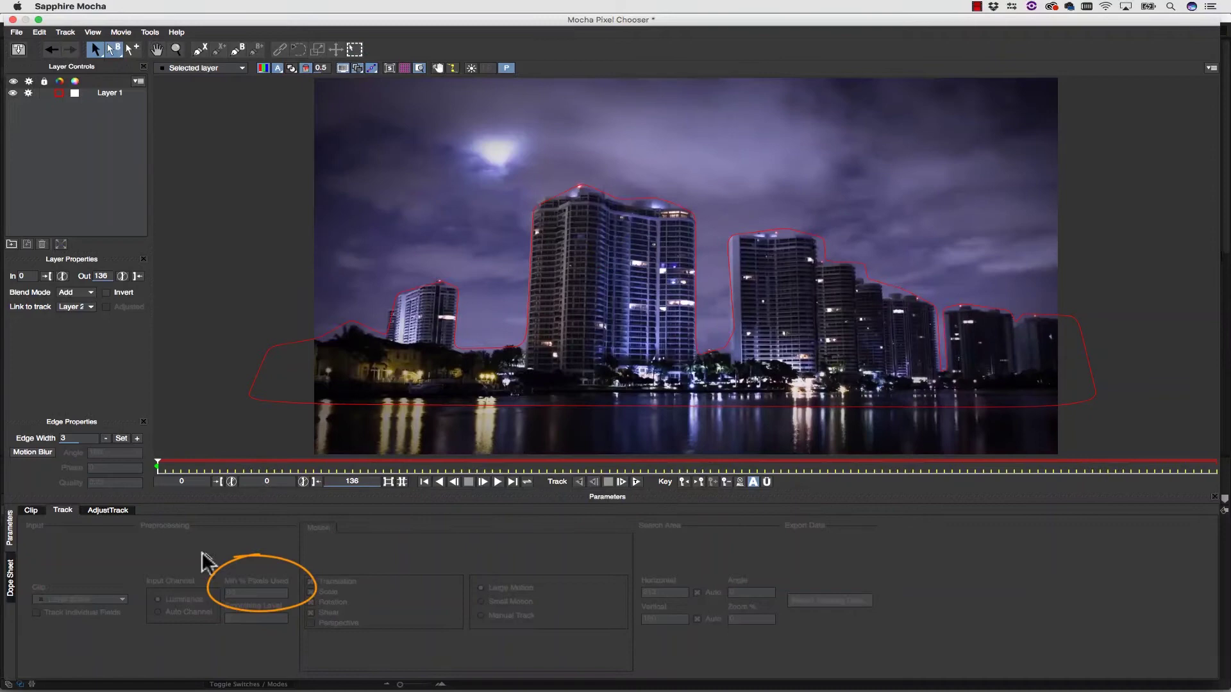
# Select the skyline mask, try transforming it with its bounding box to illustrate the motion types, and undo the changes.
pyautogui.click(296, 352)
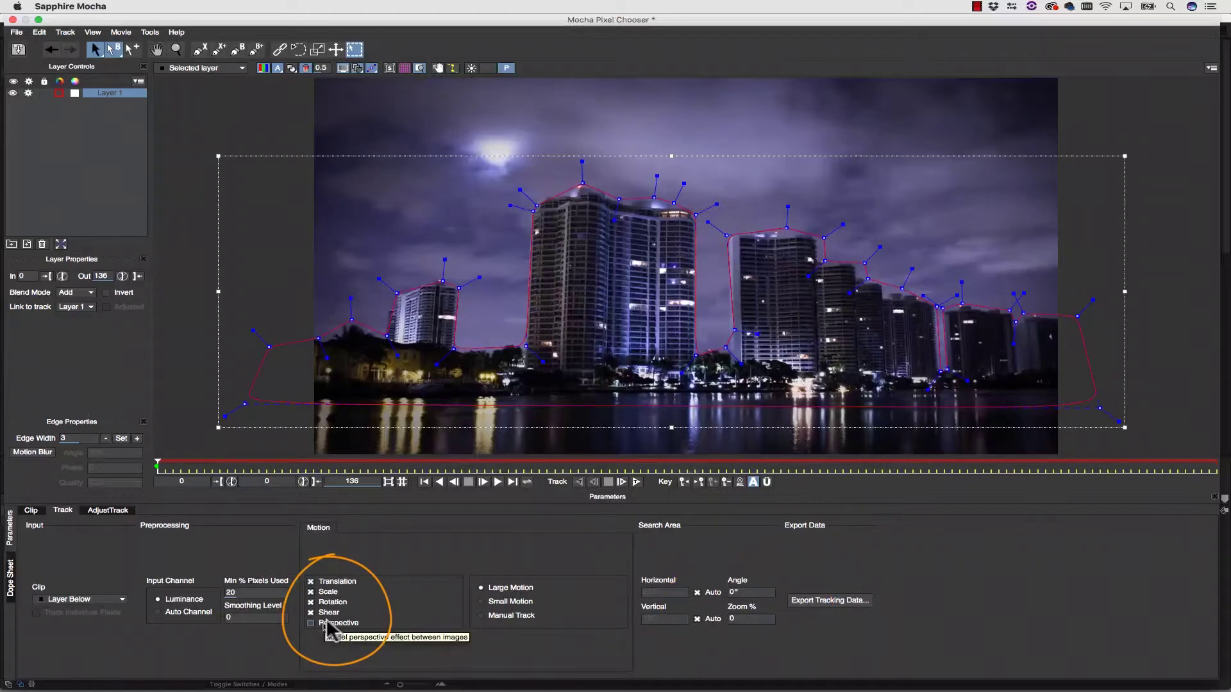
pyautogui.moveTo(752, 168)
pyautogui.mouseDown()
pyautogui.moveTo(695, 187)
pyautogui.moveTo(748, 153)
pyautogui.mouseUp()
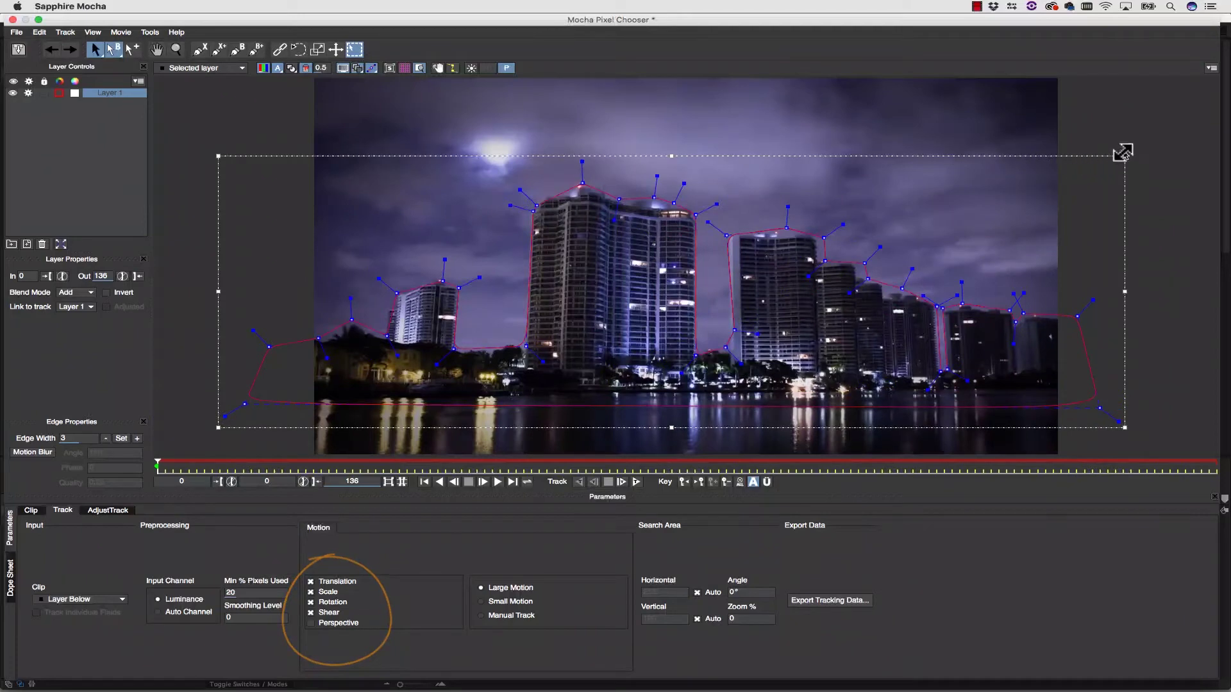
pyautogui.moveTo(1125, 150)
pyautogui.mouseDown()
pyautogui.moveTo(1144, 136)
pyautogui.moveTo(1119, 160)
pyautogui.mouseUp()
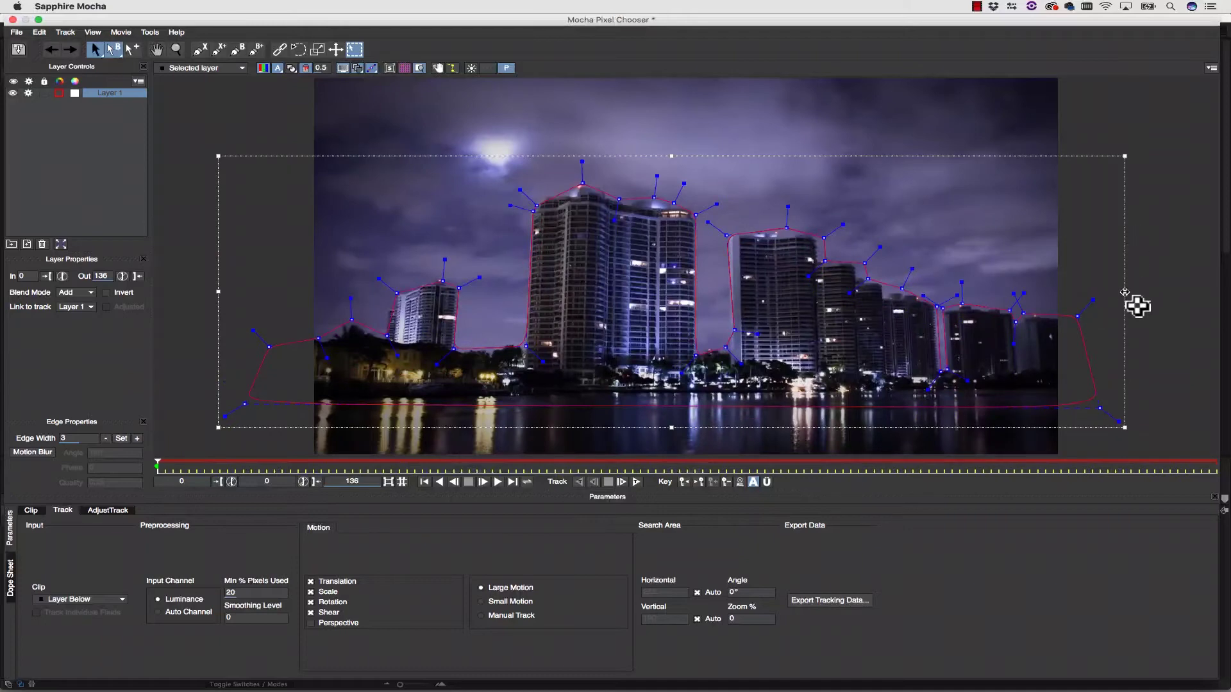
pyautogui.moveTo(1122, 292); pyautogui.dragTo(1118, 250)
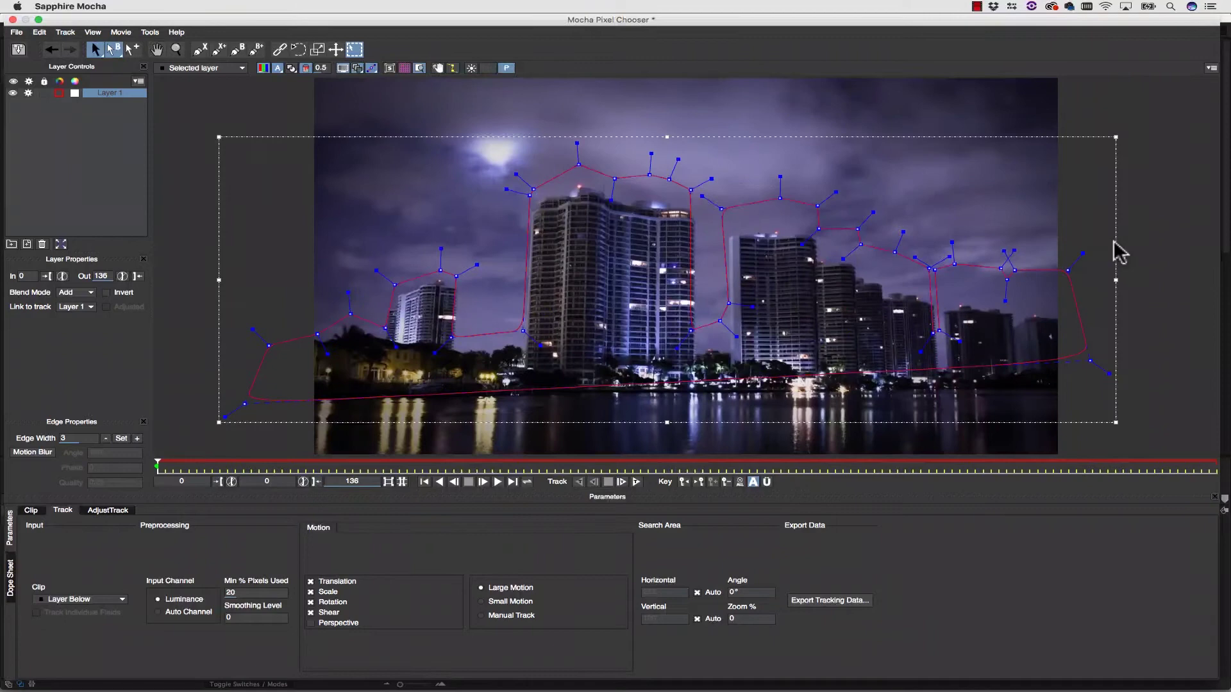
pyautogui.moveTo(1085, 389); pyautogui.dragTo(1153, 420)
pyautogui.press('super+z')
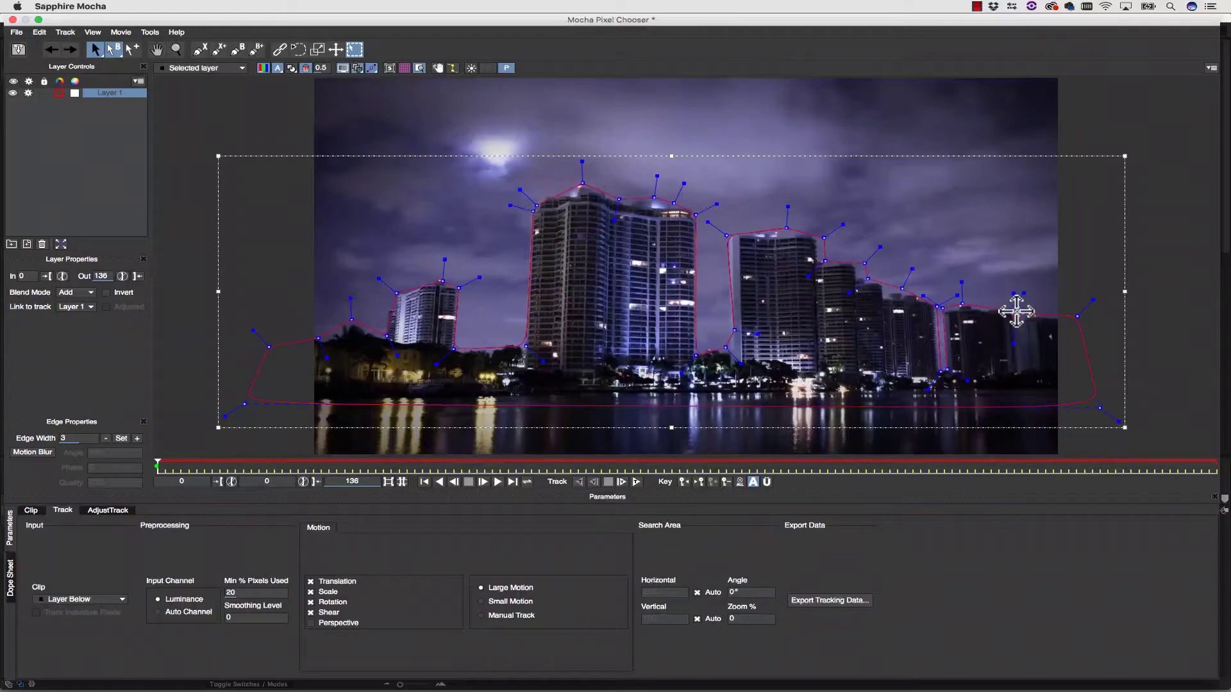
# Turn off Shear in the motion settings and track the skyline mask forward to frame 136.
pyautogui.click(311, 613)
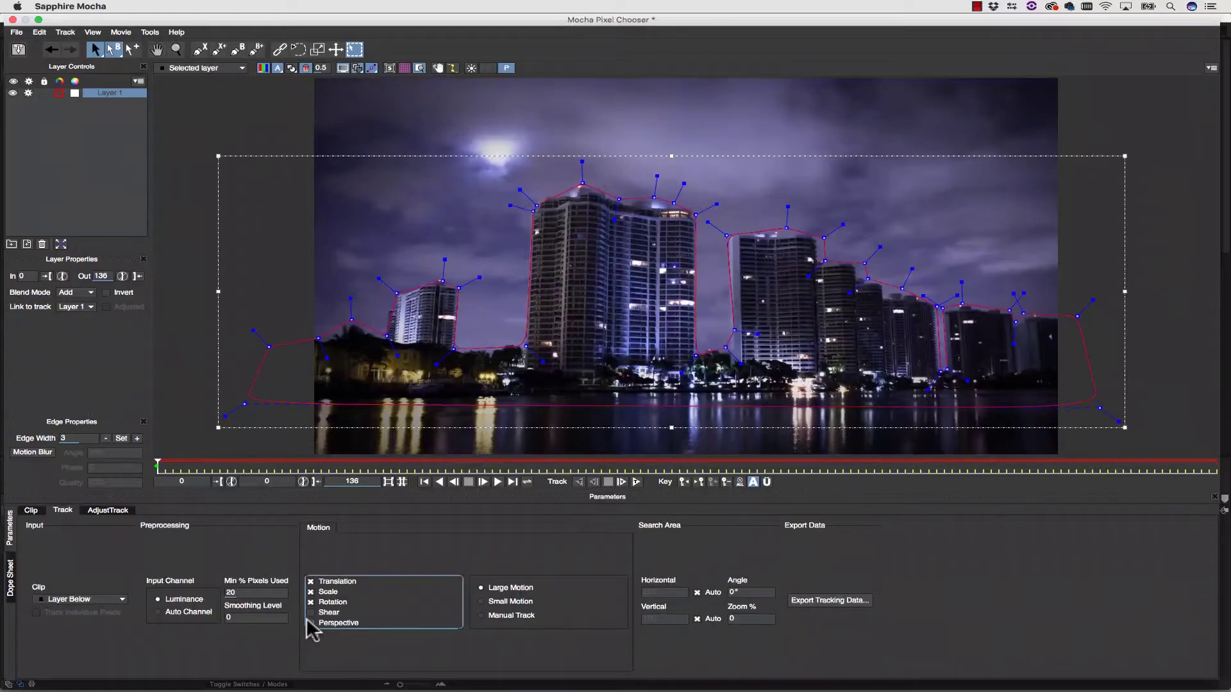
pyautogui.click(638, 482)
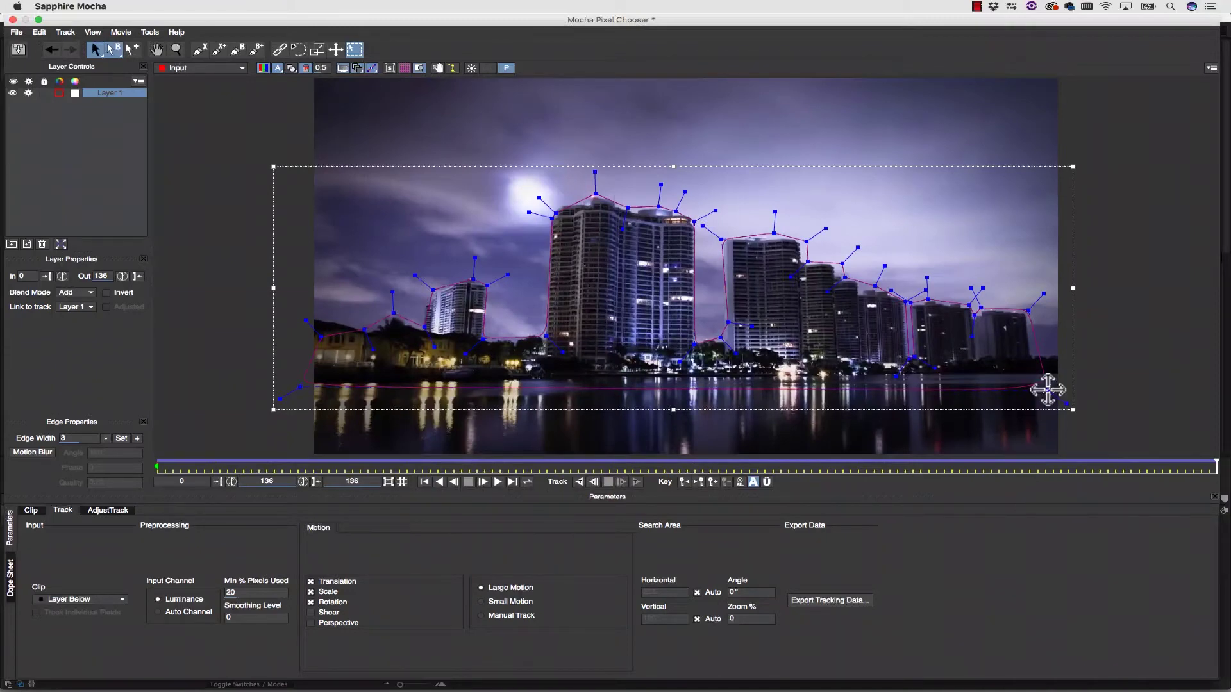
# At frame 136, pull the mask's outer points beyond the frame edges and add a point outside the frame past the farthest building.
pyautogui.moveTo(1046, 390); pyautogui.dragTo(1116, 384)
pyautogui.moveTo(324, 344); pyautogui.dragTo(292, 307)
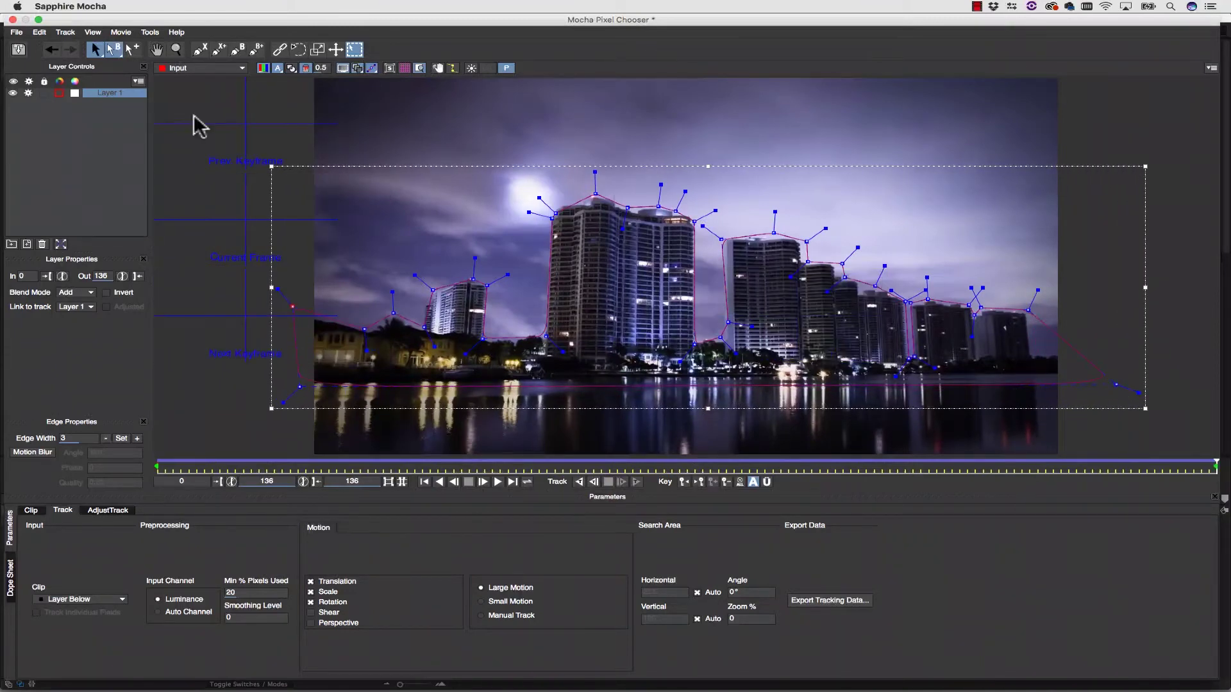
pyautogui.click(132, 49)
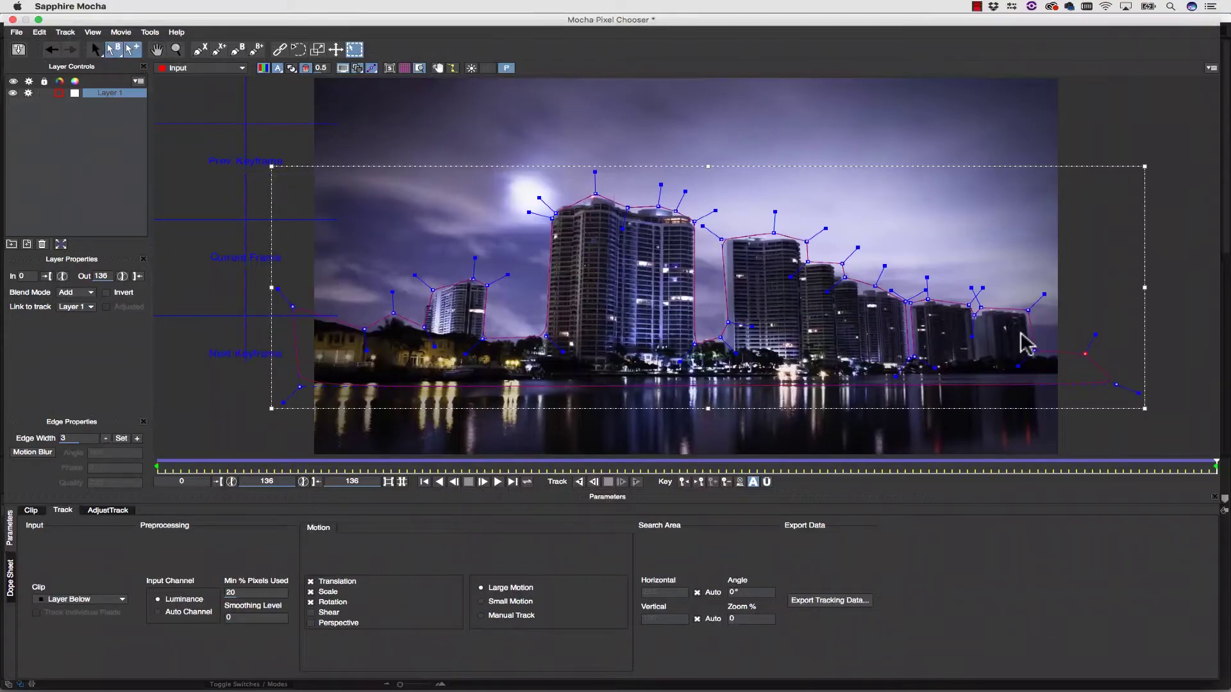
pyautogui.moveTo(1214, 467); pyautogui.dragTo(1228, 443)
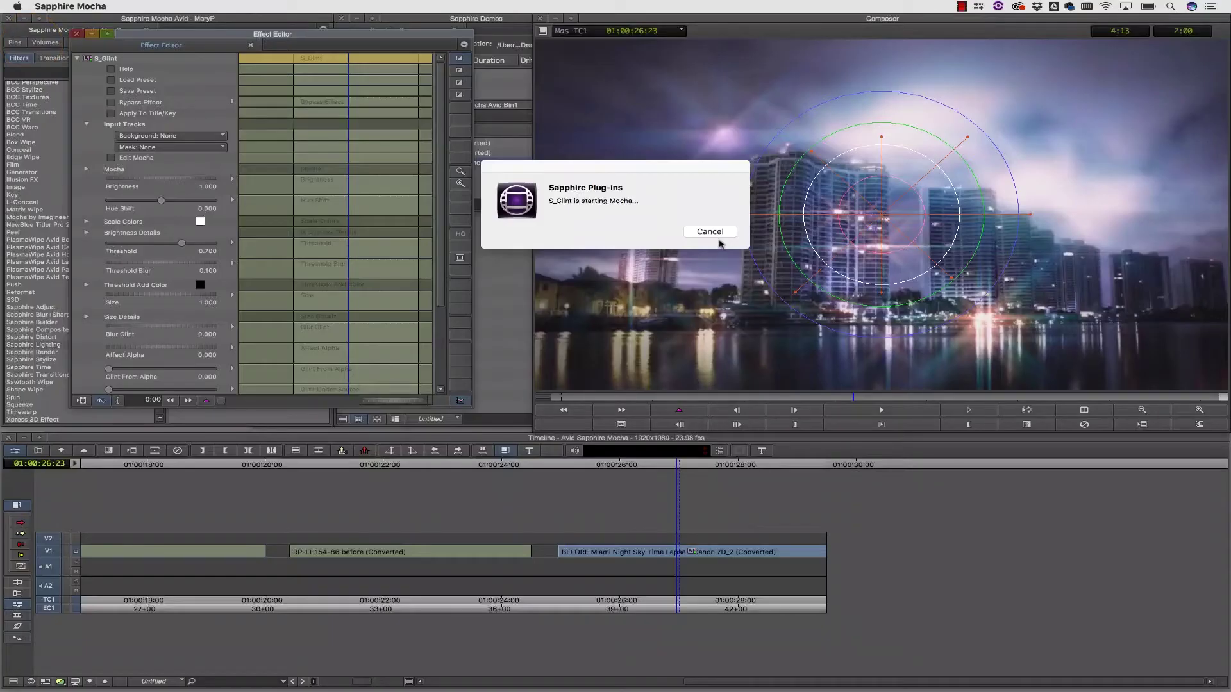
# Return to Media Composer and toggle Bypass Effect on and off to compare the masked glint with the original clip.
pyautogui.click(719, 237)
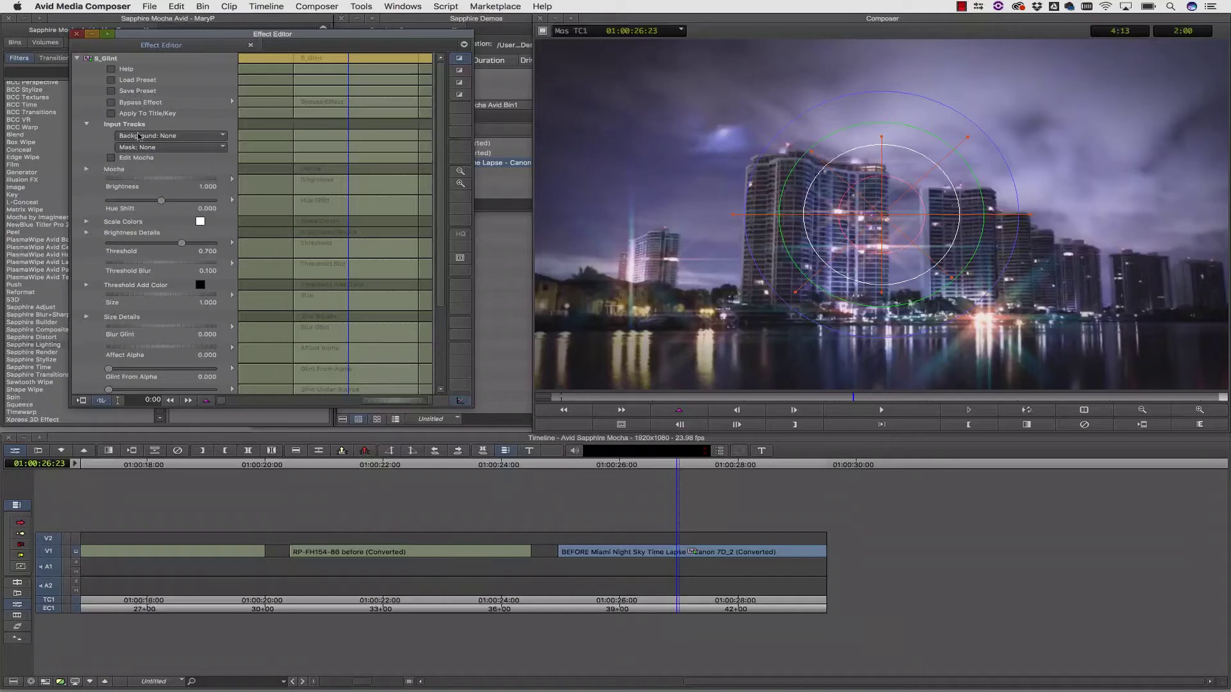
pyautogui.click(111, 102)
pyautogui.click(111, 103)
pyautogui.click(111, 102)
pyautogui.click(112, 102)
# Show only the Mocha mask in the S_Glint settings and soften its edges with Blur Mocha at about 0.37.
pyautogui.click(87, 169)
pyautogui.moveTo(170, 178); pyautogui.dragTo(178, 178)
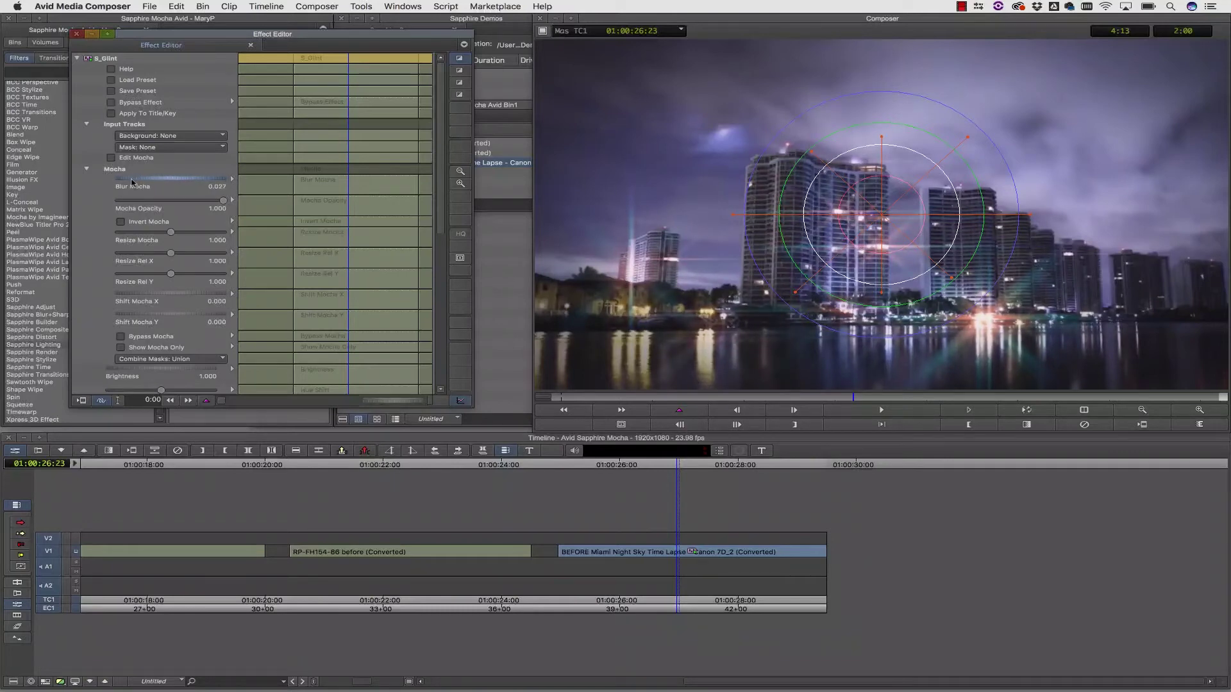
pyautogui.click(121, 347)
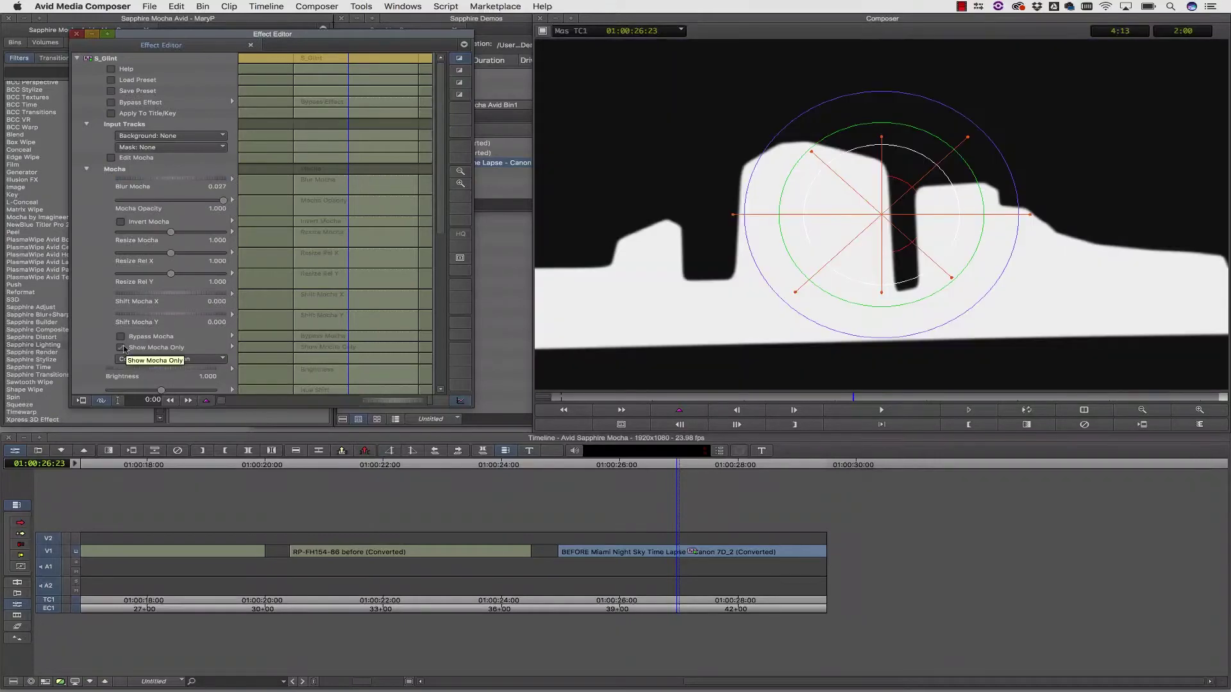
pyautogui.moveTo(207, 184); pyautogui.dragTo(195, 184)
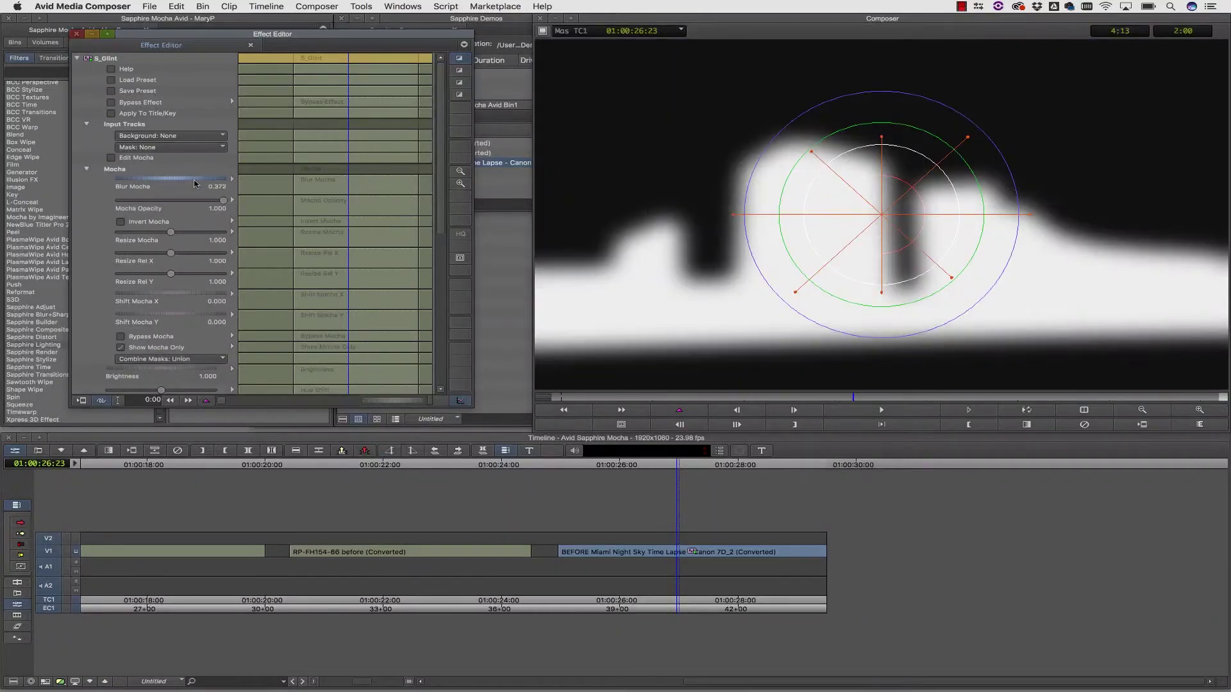
# Finish softening the glint mask with Blur Mocha at about 0.25, return to the full image and scrub to 01:00:27:01.
pyautogui.click(120, 348)
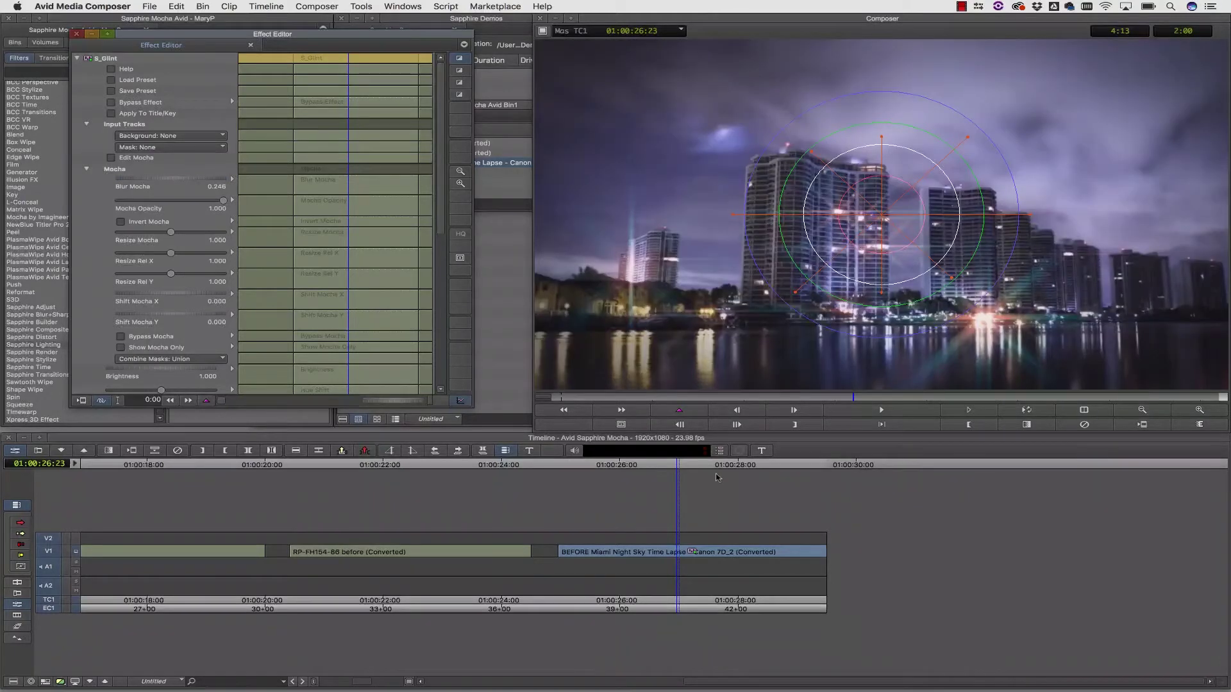
pyautogui.moveTo(690, 468); pyautogui.dragTo(682, 497)
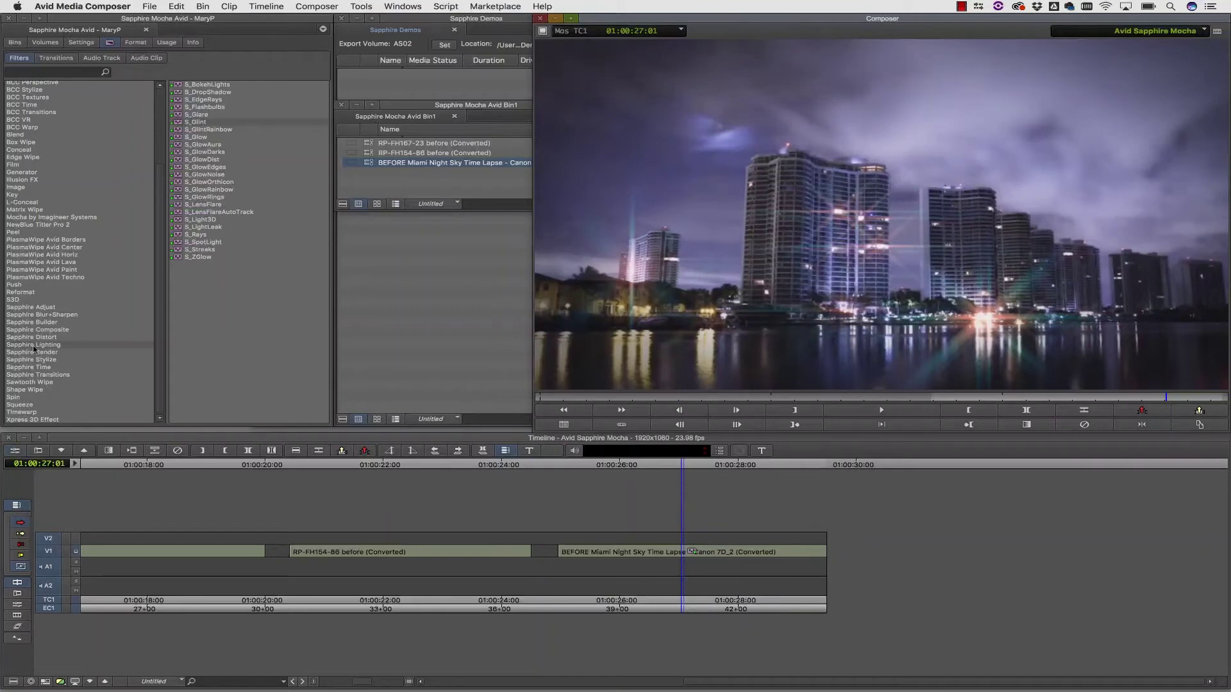
# Apply the Sapphire Lighting filter S_Glow to the Miami night sky clip and set its Glow Width to about 0.16.
pyautogui.click(200, 137)
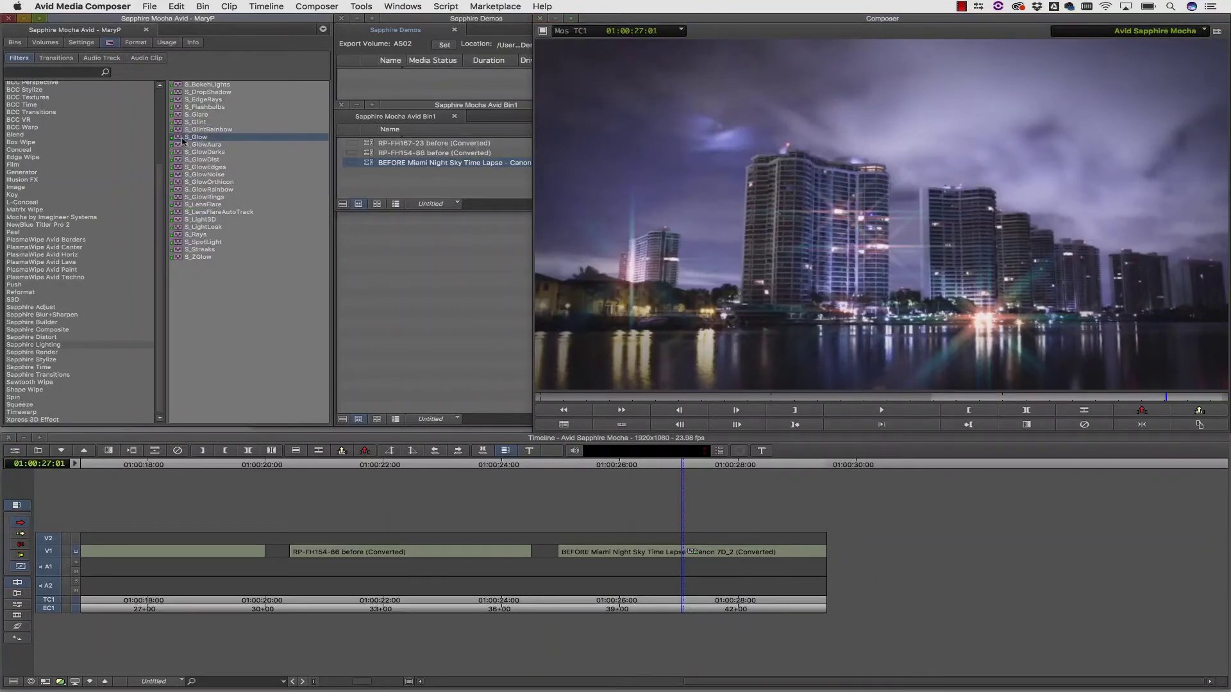
pyautogui.moveTo(636, 553); pyautogui.dragTo(636, 553)
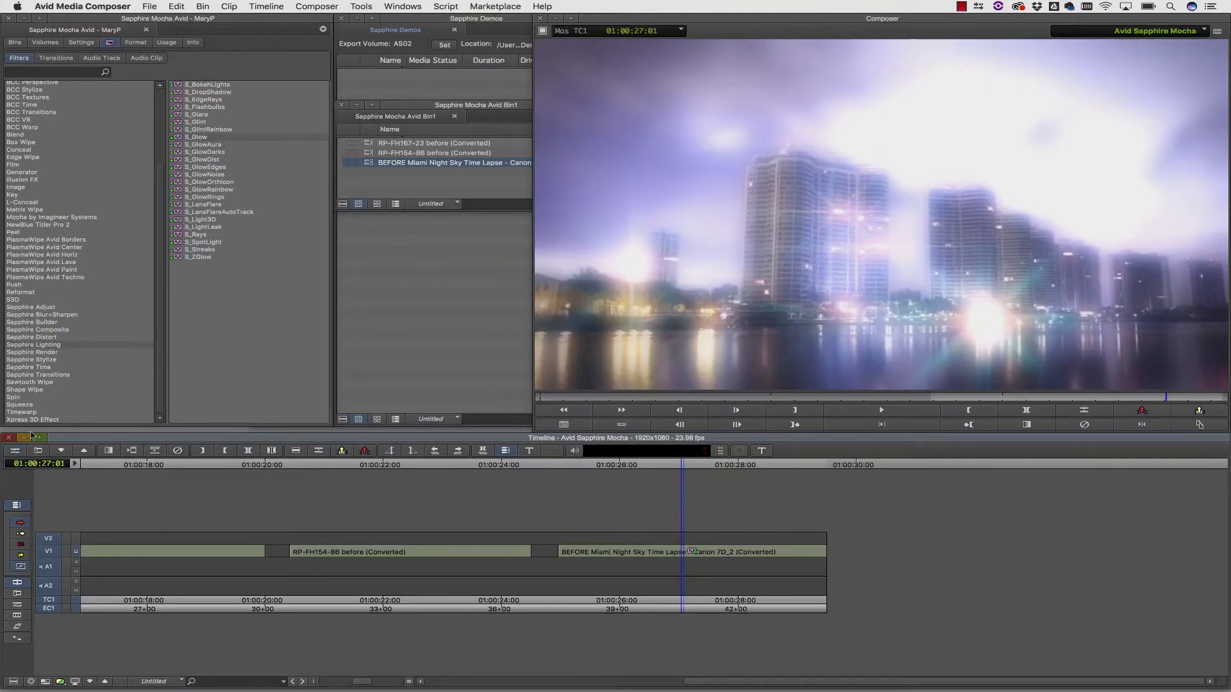
pyautogui.click(14, 452)
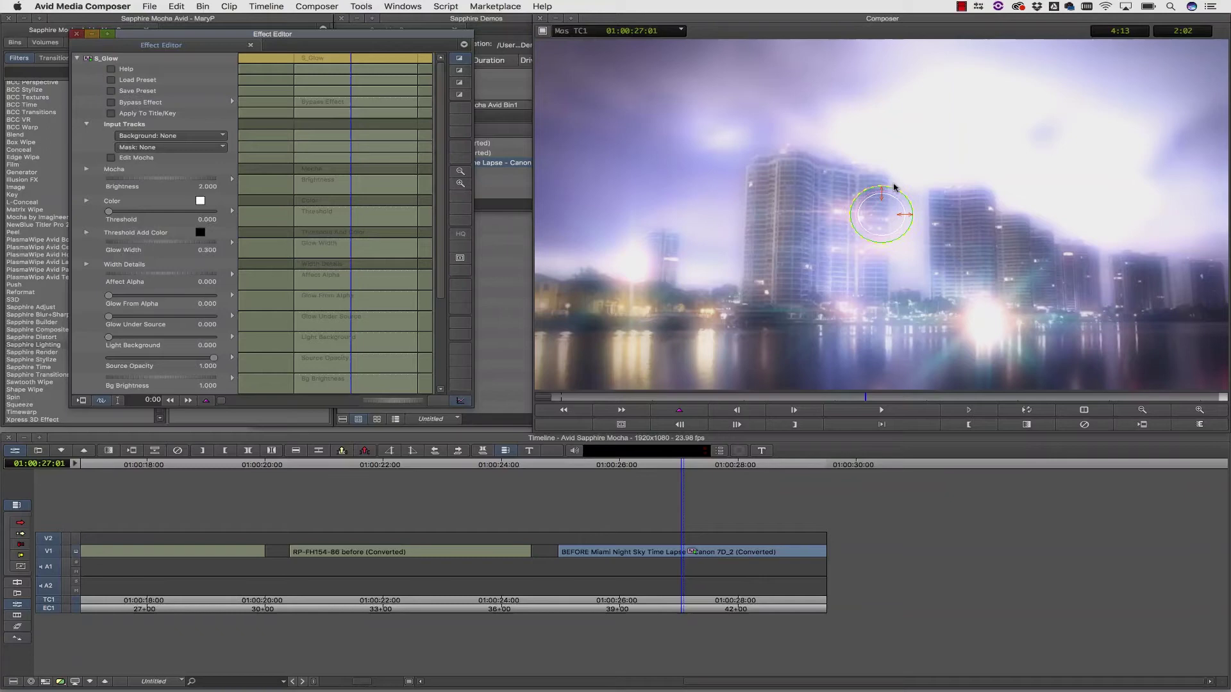
pyautogui.click(893, 190)
pyautogui.moveTo(881, 191)
pyautogui.mouseDown()
pyautogui.moveTo(901, 216)
pyautogui.moveTo(878, 213)
pyautogui.mouseUp()
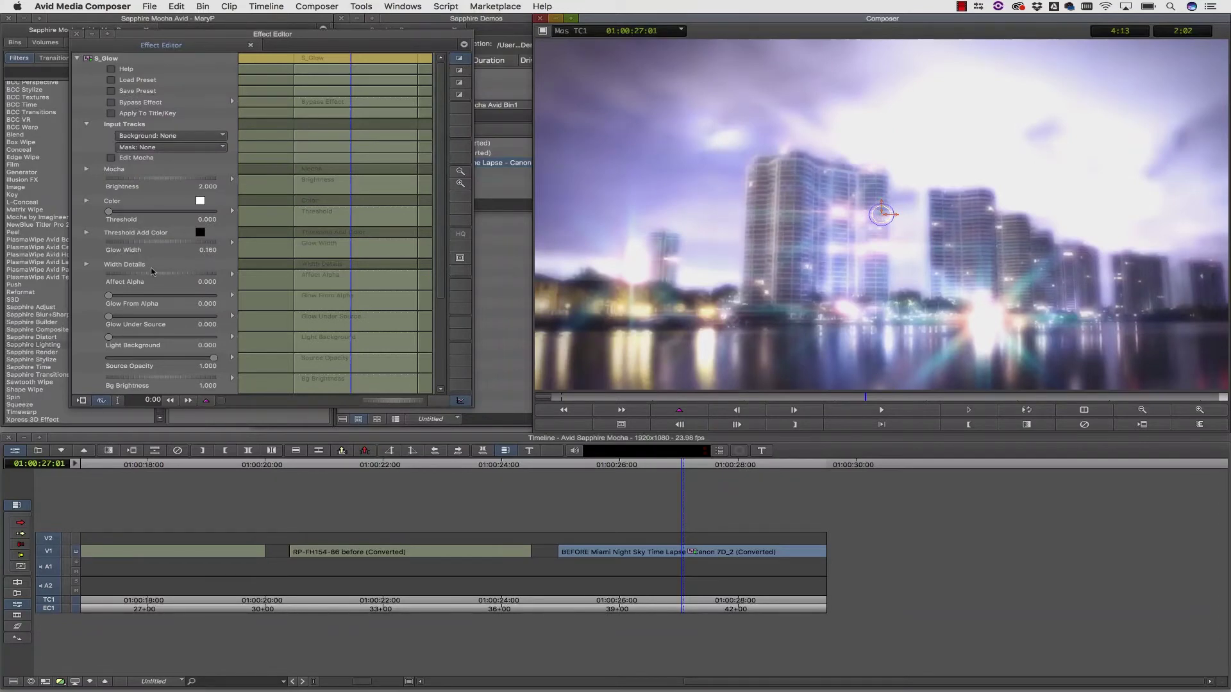
# Open Mocha from the S_Glow settings and draw a closed X-Spline around the moon at frame 0.
pyautogui.click(111, 158)
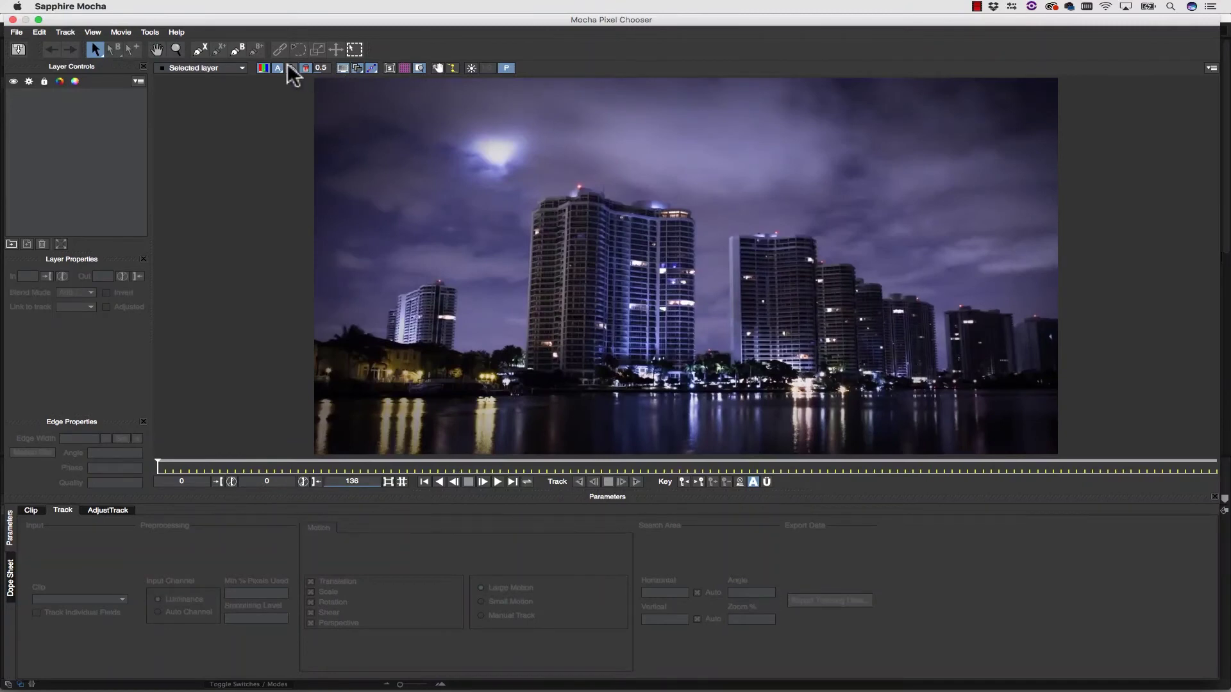
pyautogui.click(200, 48)
pyautogui.click(471, 98)
pyautogui.click(431, 133)
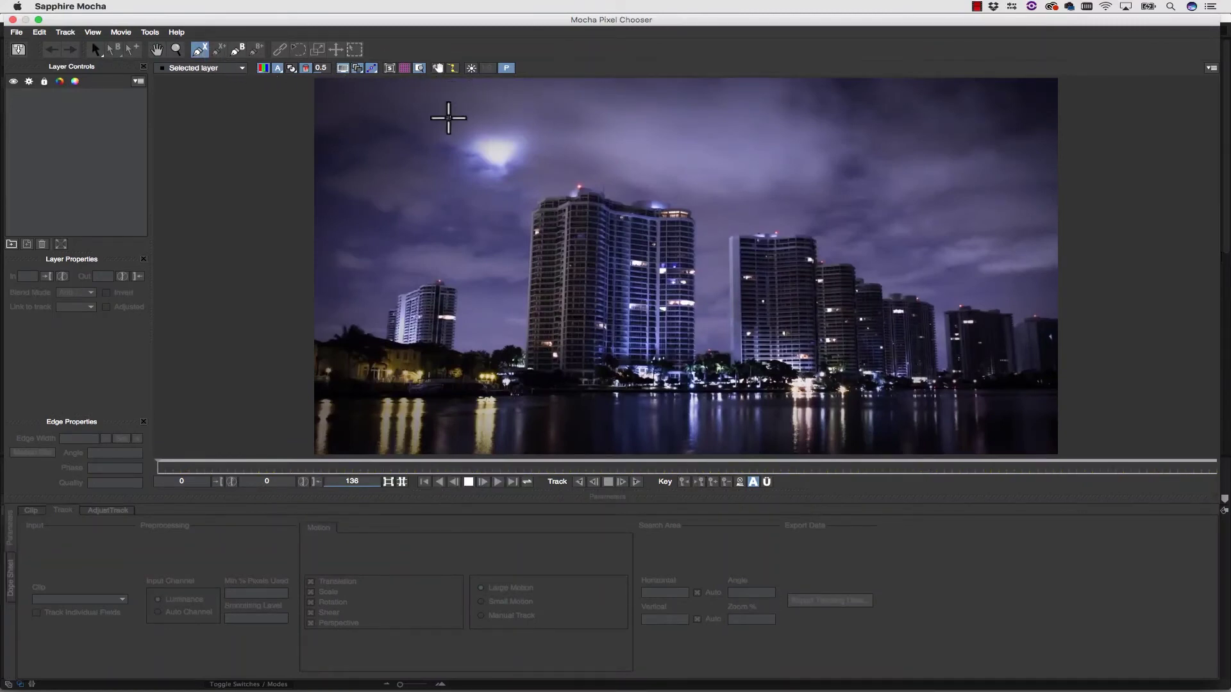
pyautogui.click(476, 103)
pyautogui.click(521, 105)
pyautogui.click(543, 118)
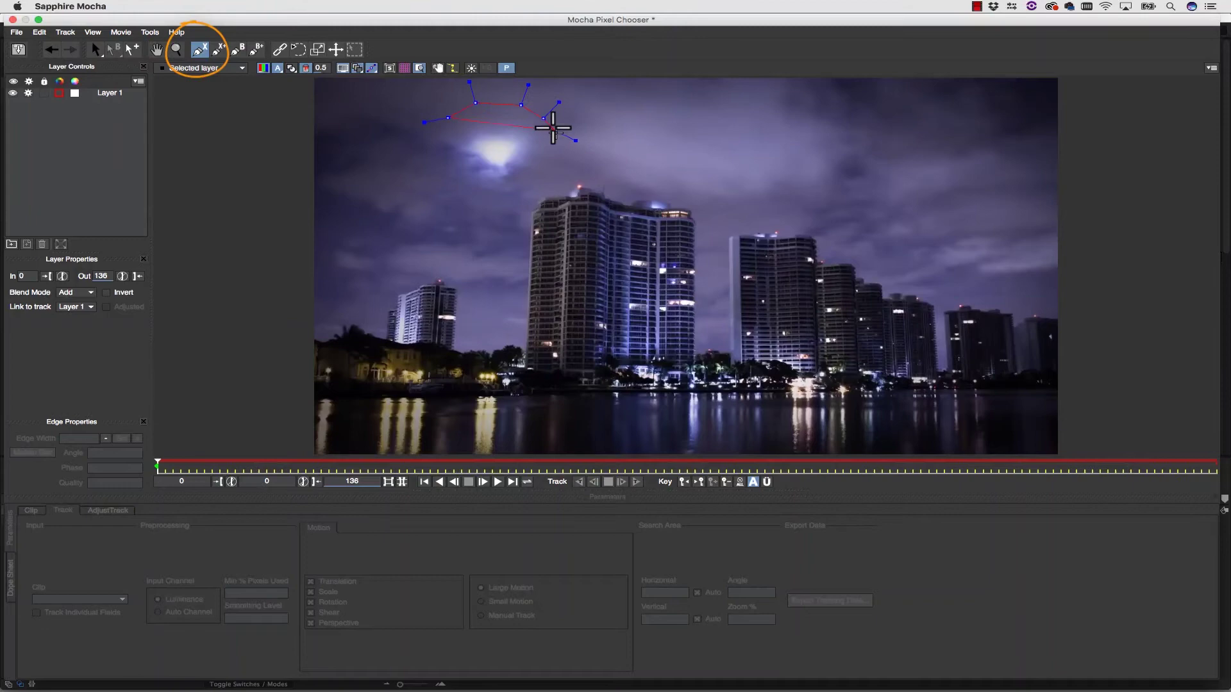
pyautogui.click(559, 144)
pyautogui.click(557, 173)
pyautogui.click(536, 193)
pyautogui.click(502, 205)
pyautogui.click(461, 198)
pyautogui.click(434, 174)
pyautogui.click(433, 149)
pyautogui.rightClick(433, 148)
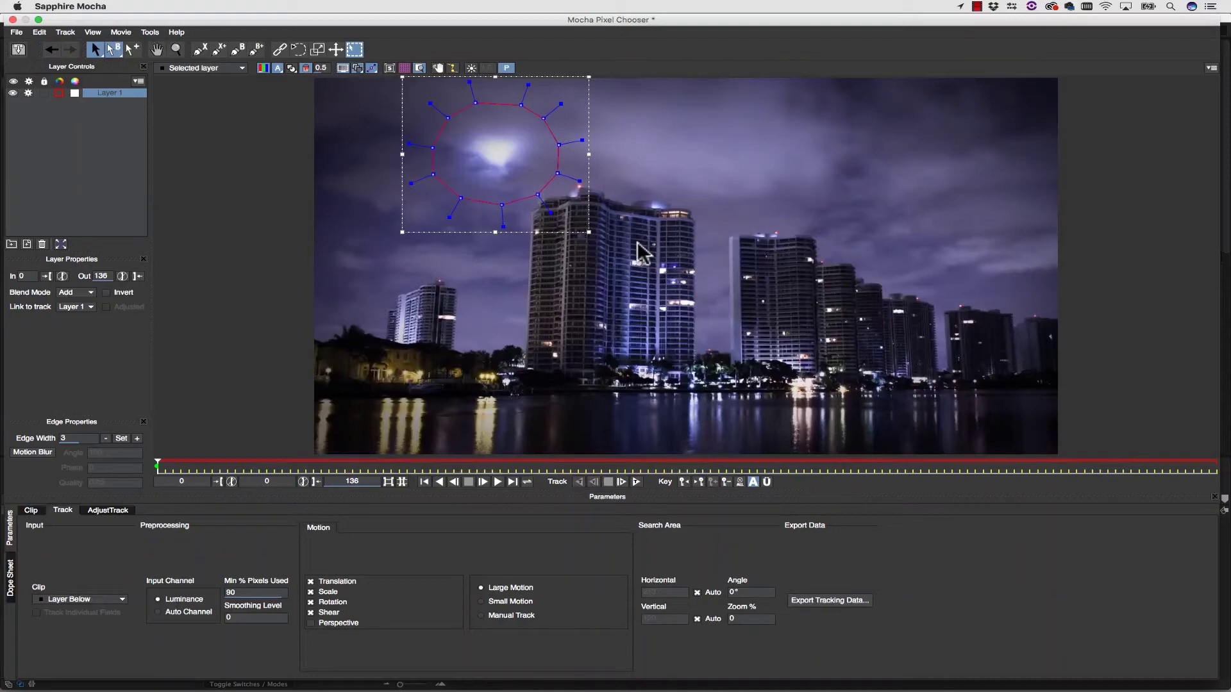
# Select all points of the moon spline and shorten their handles together for a smoother, rounder outline.
pyautogui.moveTo(663, 277); pyautogui.dragTo(352, 59)
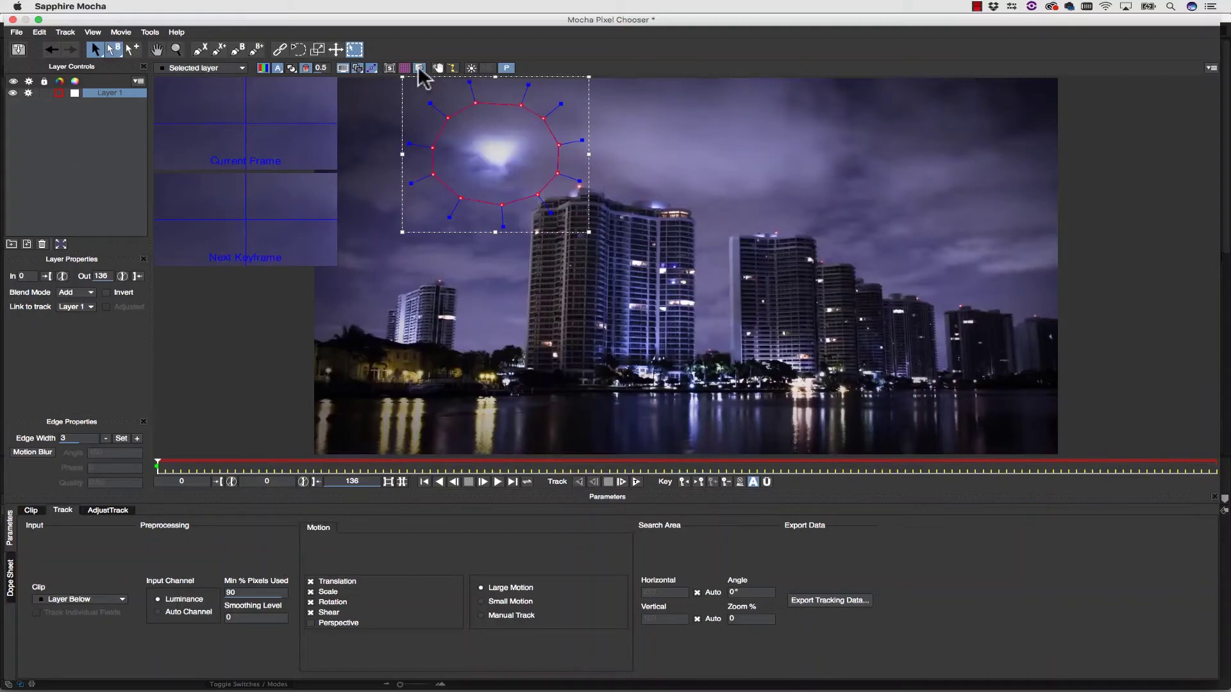
pyautogui.moveTo(529, 86); pyautogui.dragTo(626, 77)
pyautogui.moveTo(562, 99); pyautogui.dragTo(538, 116)
# Draw a four-point X-Spline in the sky above the buildings and pull in all its handles to round the corners.
pyautogui.click(204, 48)
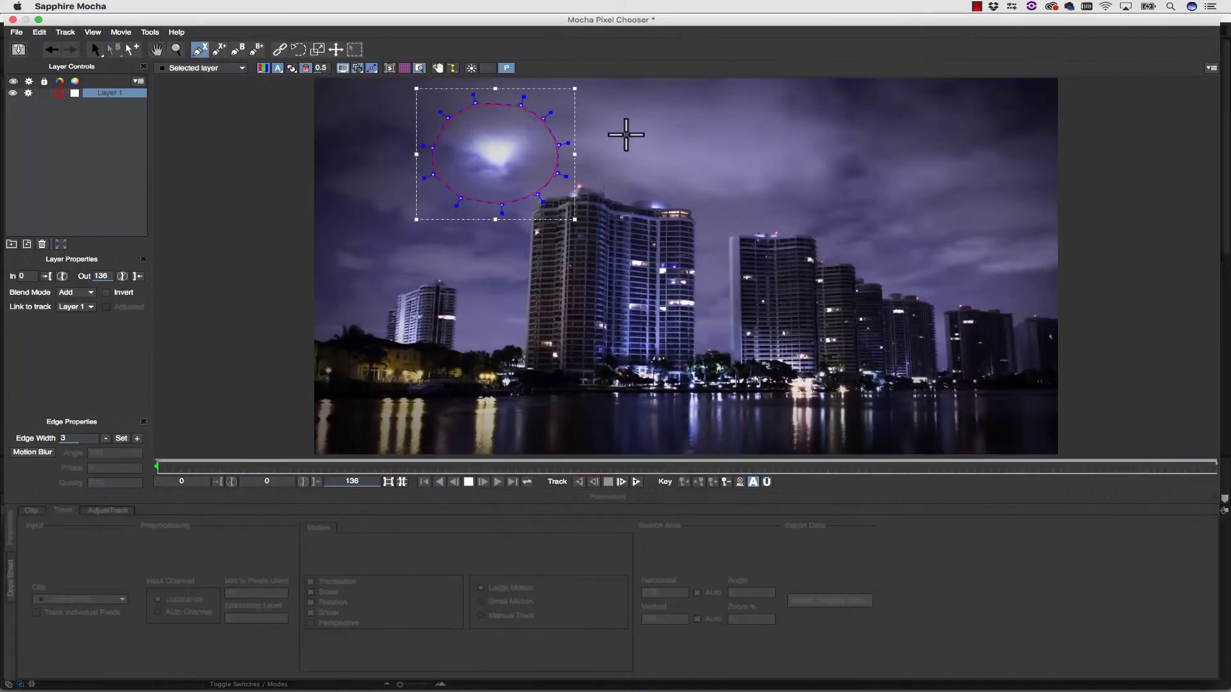
pyautogui.click(696, 130)
pyautogui.click(821, 128)
pyautogui.click(815, 239)
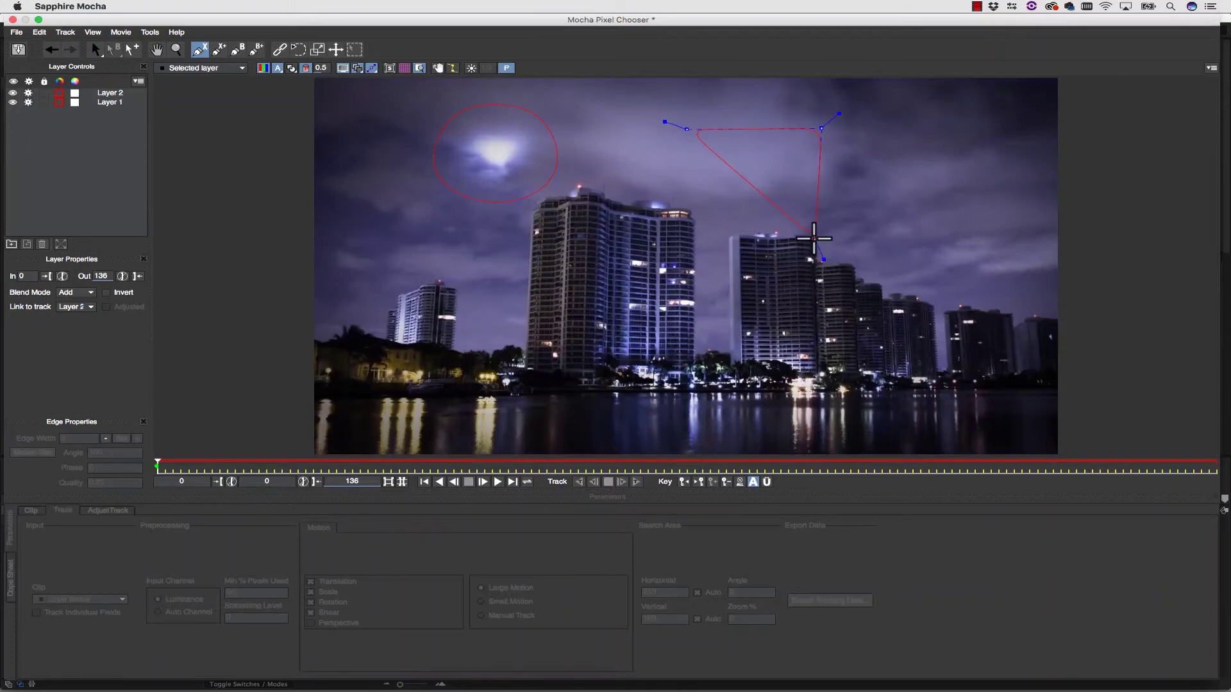
pyautogui.click(686, 234)
pyautogui.rightClick(687, 232)
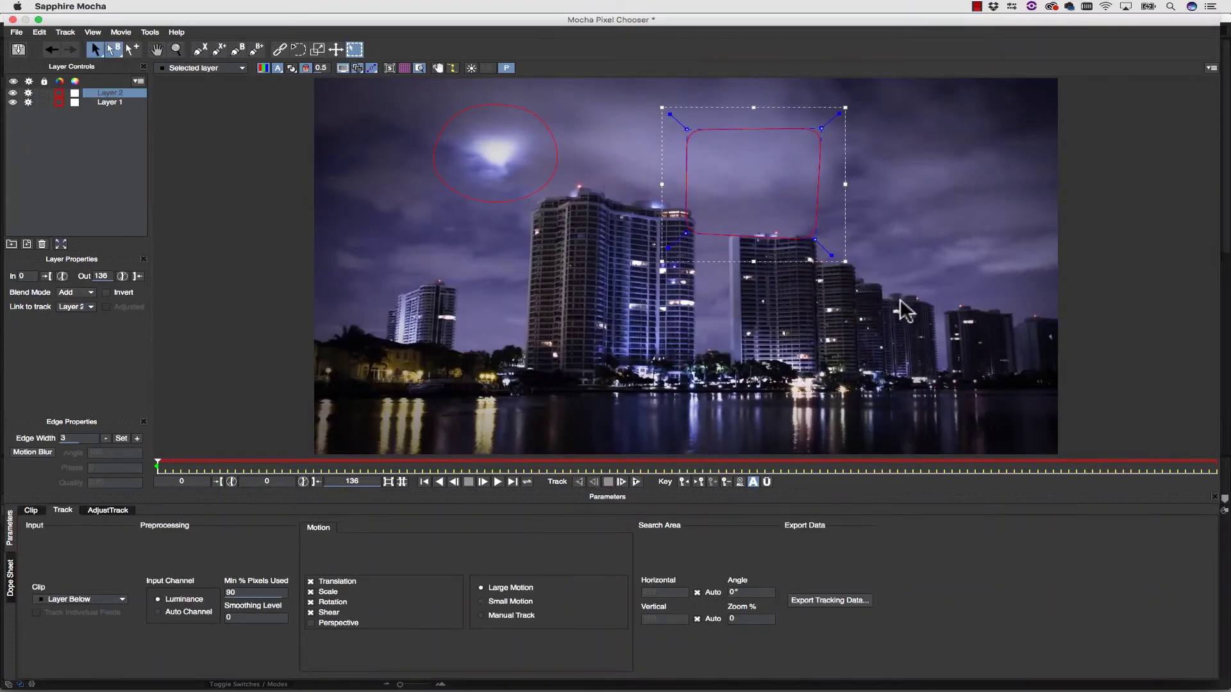
pyautogui.moveTo(900, 303); pyautogui.dragTo(632, 68)
pyautogui.moveTo(824, 252)
pyautogui.mouseDown()
pyautogui.moveTo(832, 261)
pyautogui.moveTo(815, 238)
pyautogui.mouseUp()
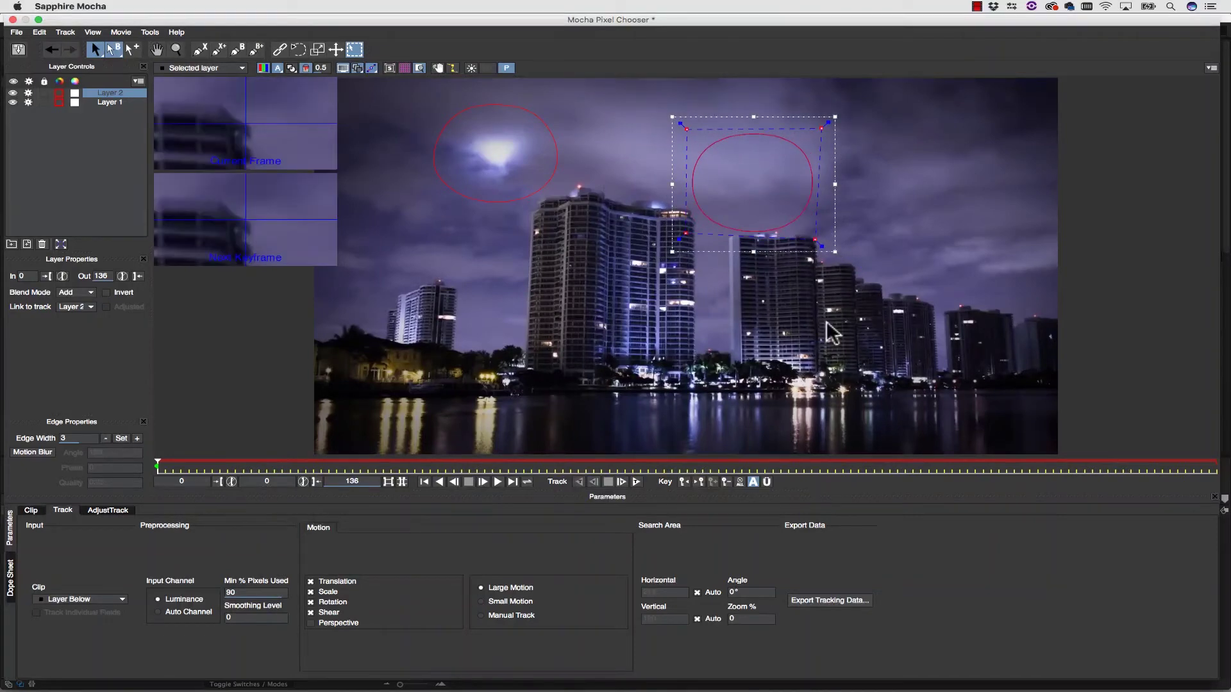
# Turn on the matte overlay and delete the four-point X-Spline above the buildings.
pyautogui.click(292, 67)
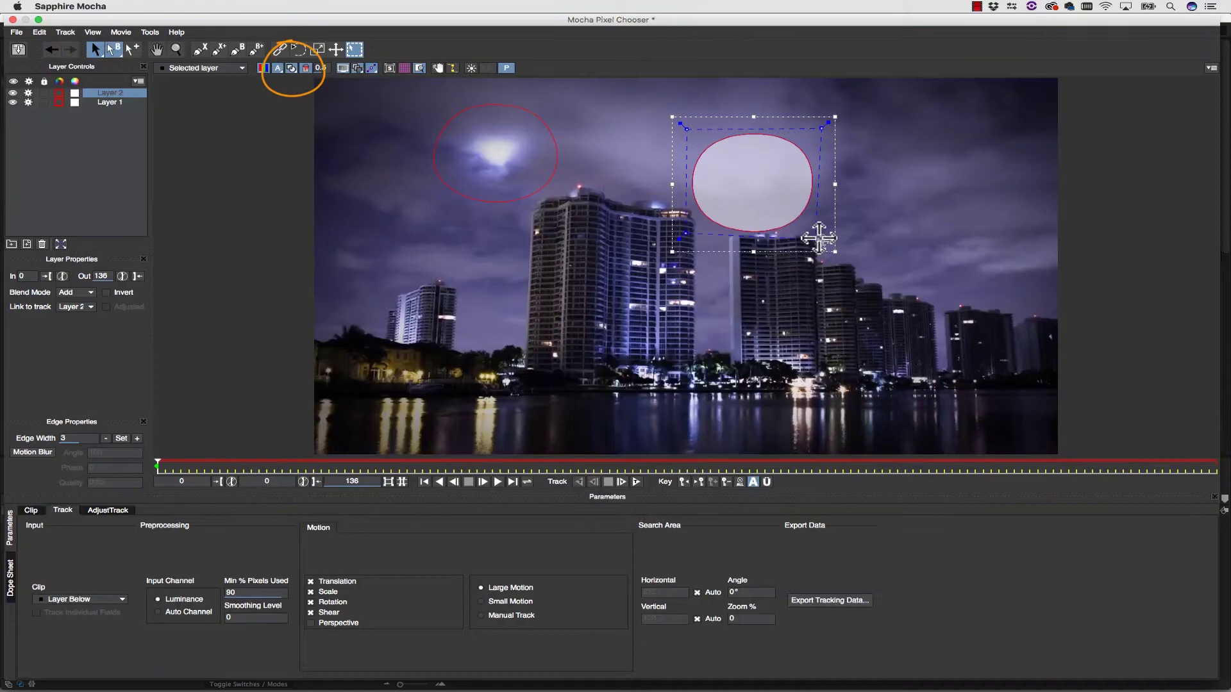
pyautogui.moveTo(819, 238)
pyautogui.mouseDown()
pyautogui.moveTo(823, 254)
pyautogui.moveTo(819, 240)
pyautogui.mouseUp()
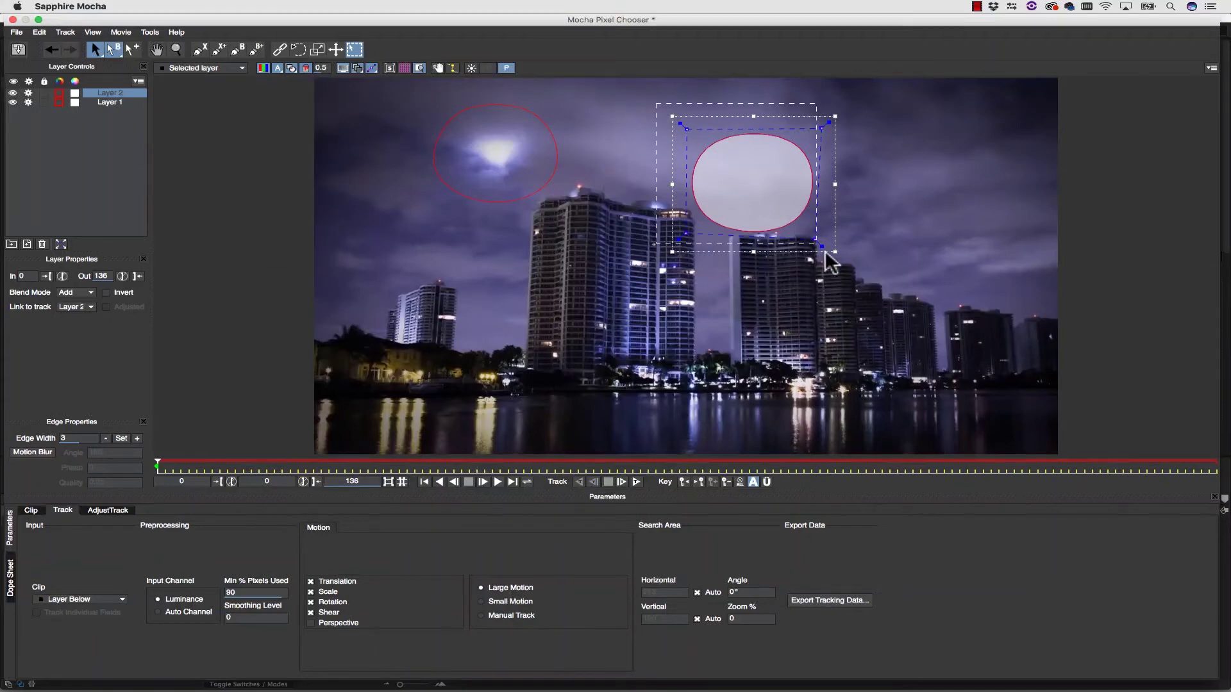
pyautogui.press('Delete')
# Draw a closed five-point Bezier spline in the sky above the buildings.
pyautogui.click(237, 49)
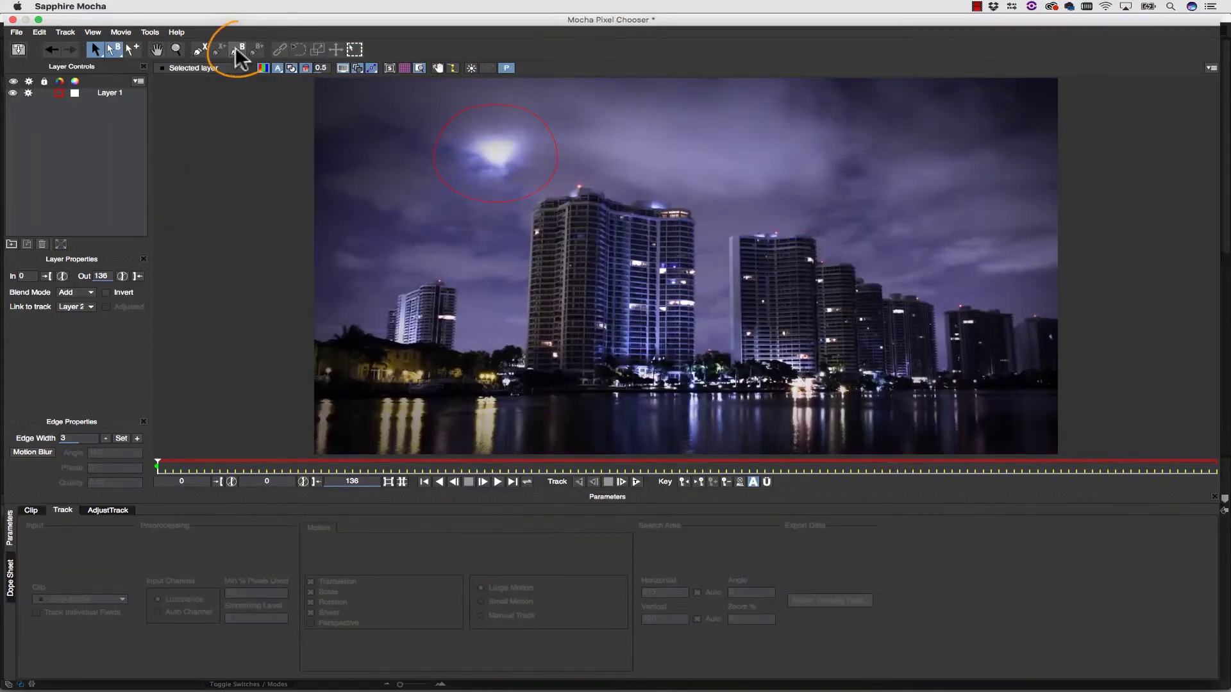
pyautogui.click(708, 120)
pyautogui.click(789, 151)
pyautogui.click(769, 200)
pyautogui.click(662, 205)
pyautogui.click(652, 160)
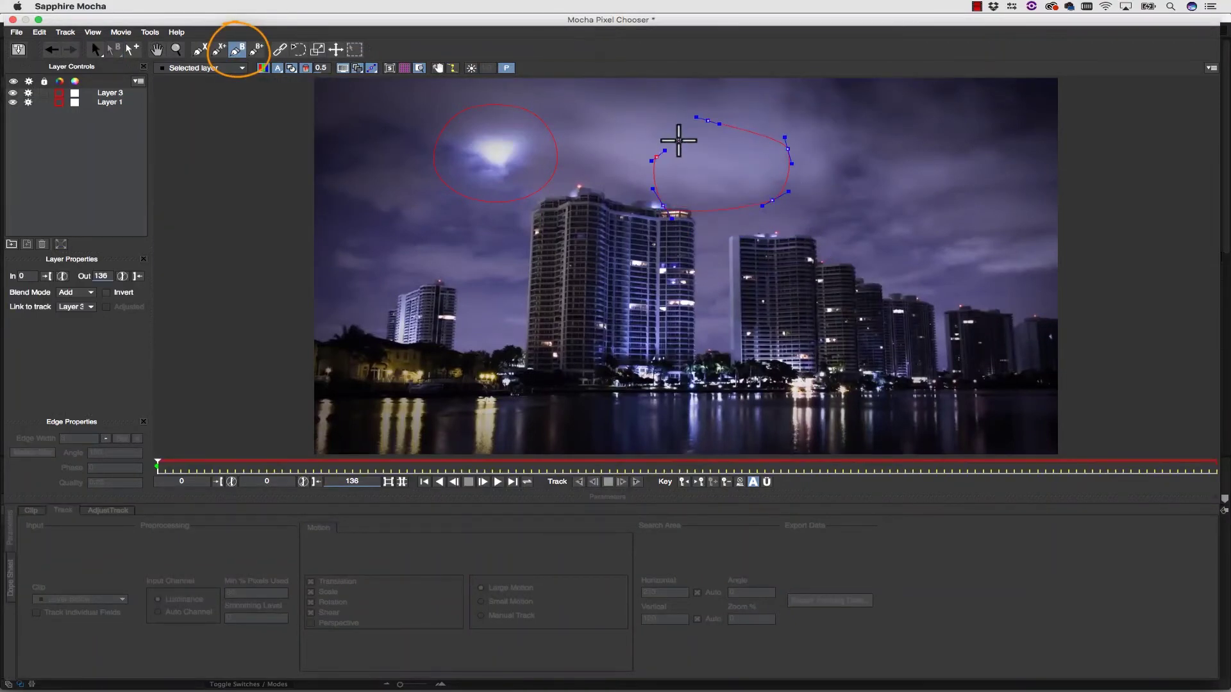
pyautogui.rightClick(713, 133)
# Reshape the Bezier spline by its upper point and tangent handles, then undo the whole shape.
pyautogui.moveTo(709, 122)
pyautogui.mouseDown()
pyautogui.moveTo(731, 154)
pyautogui.moveTo(701, 109)
pyautogui.moveTo(701, 124)
pyautogui.moveTo(719, 147)
pyautogui.moveTo(709, 116)
pyautogui.mouseUp()
pyautogui.moveTo(845, 223); pyautogui.dragTo(594, 68)
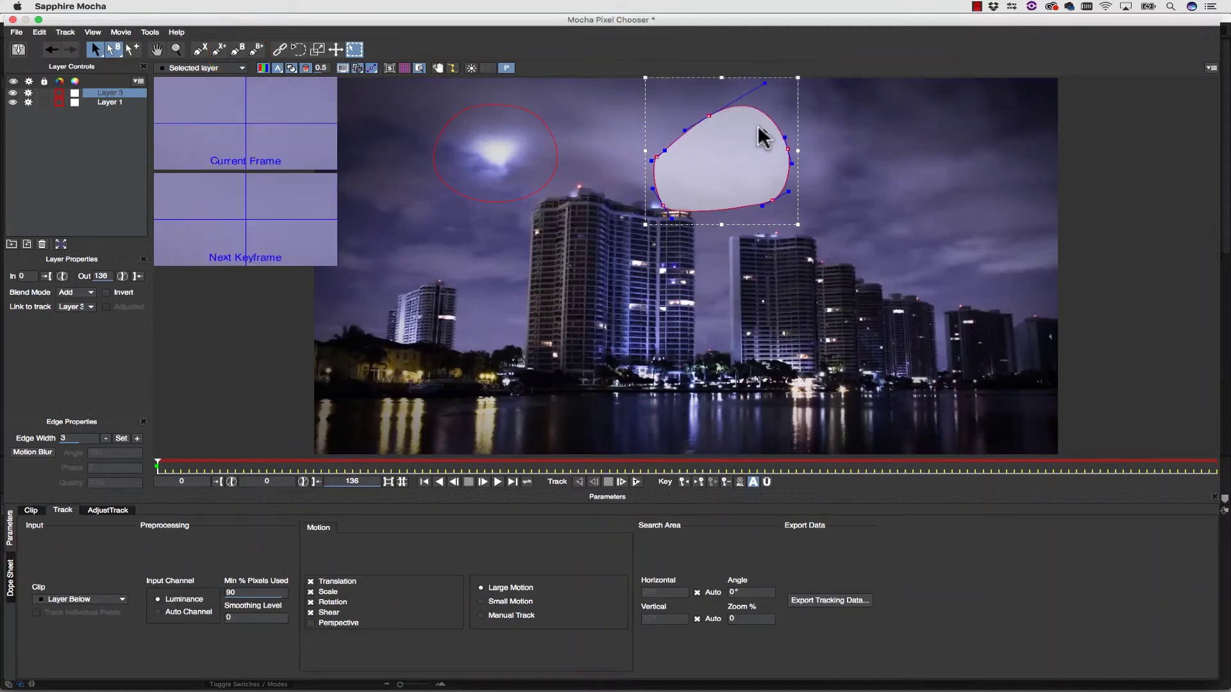
pyautogui.moveTo(785, 138)
pyautogui.mouseDown()
pyautogui.moveTo(806, 116)
pyautogui.moveTo(822, 144)
pyautogui.moveTo(765, 115)
pyautogui.moveTo(777, 123)
pyautogui.mouseUp()
pyautogui.press('super+z')
# Select all points of the moon mask, go to frame 136, and shrink and reposition the mask over the moon.
pyautogui.click(537, 122)
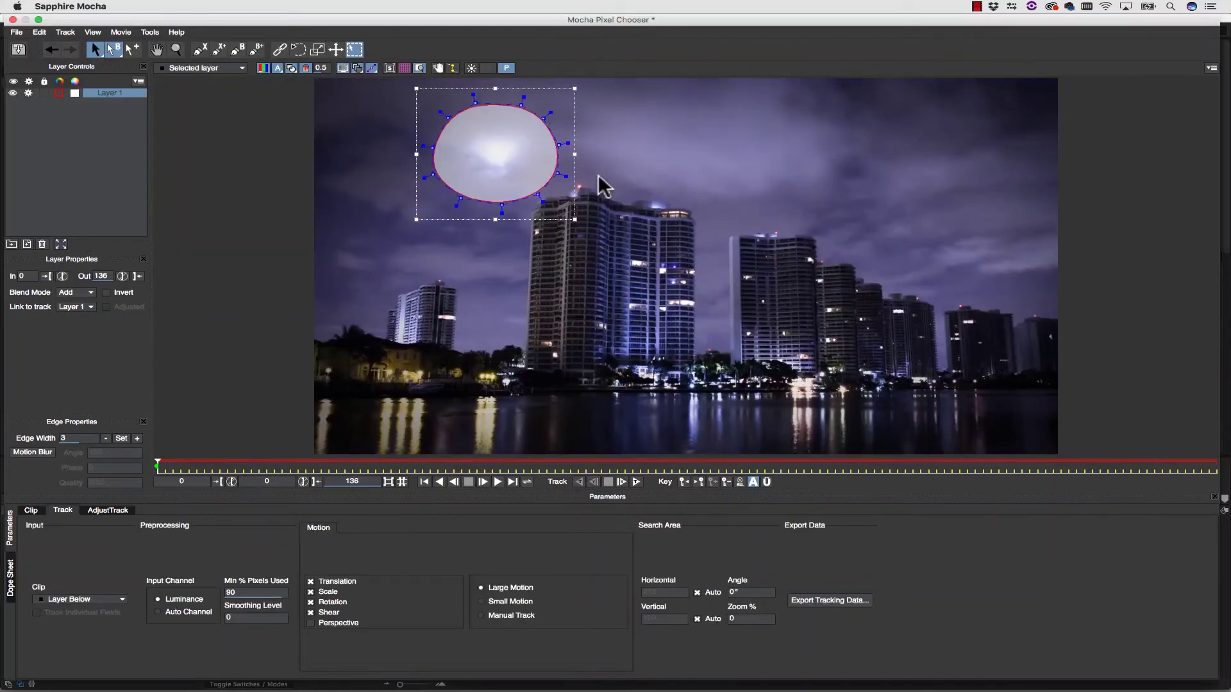
pyautogui.moveTo(629, 236); pyautogui.dragTo(299, 44)
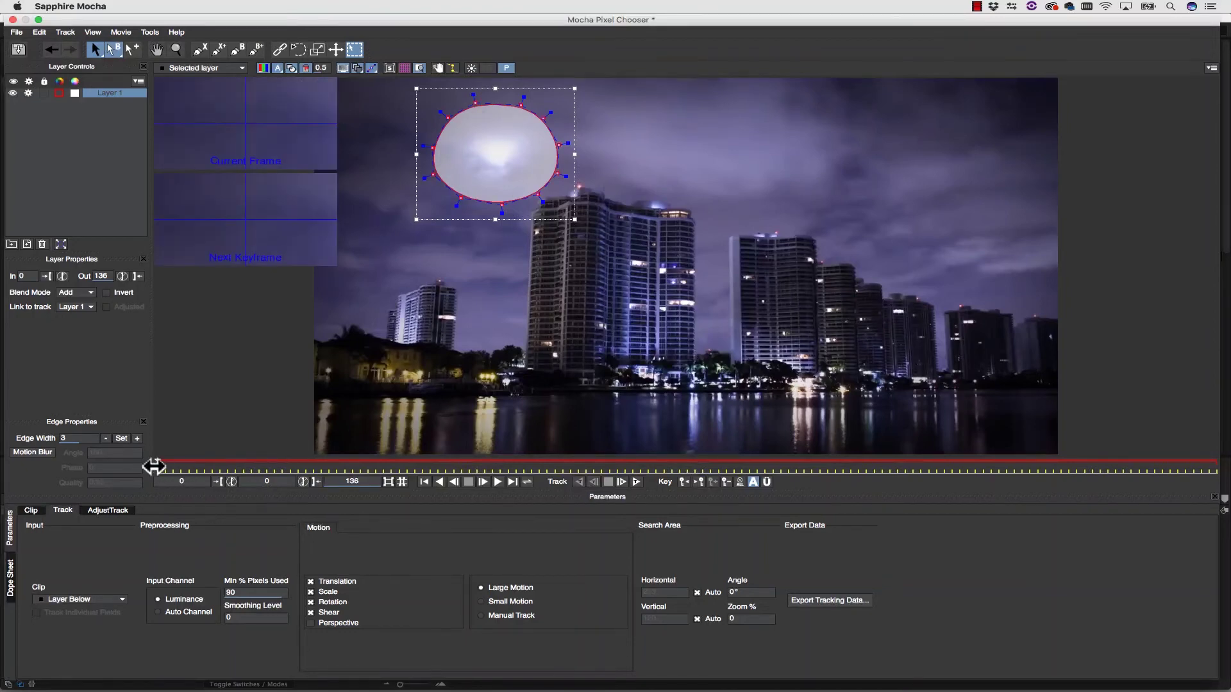
pyautogui.moveTo(157, 463); pyautogui.dragTo(1221, 475)
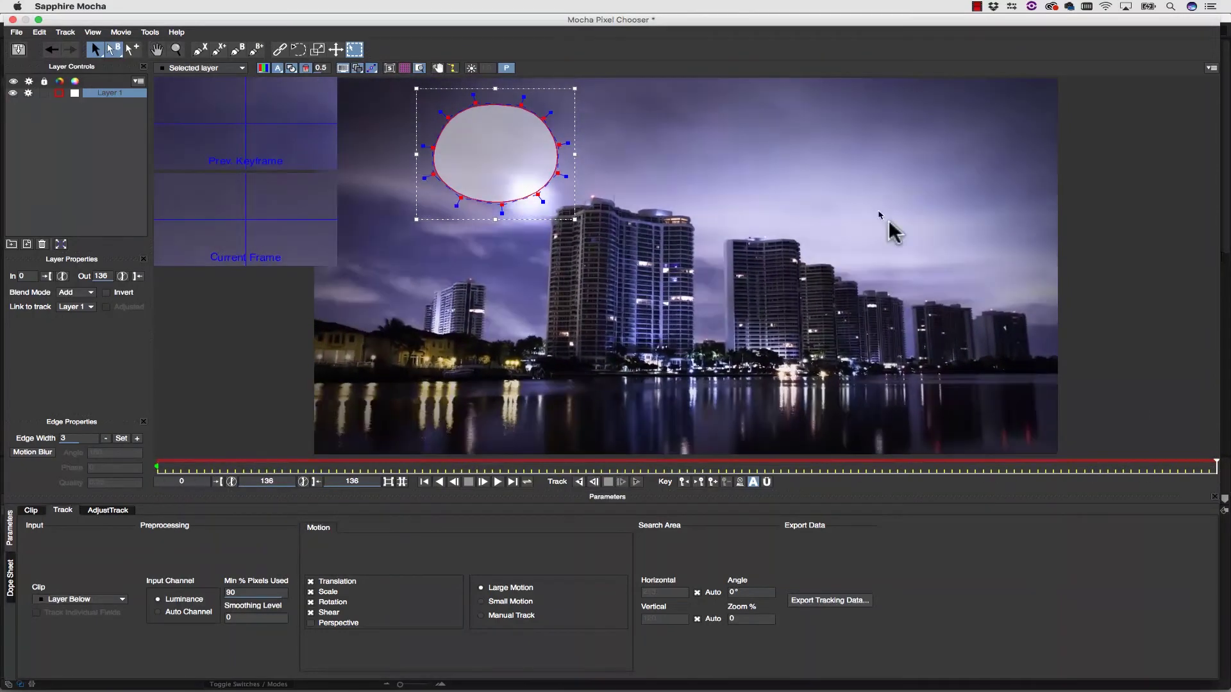
pyautogui.moveTo(416, 88); pyautogui.dragTo(439, 108)
pyautogui.moveTo(555, 156); pyautogui.dragTo(571, 183)
pyautogui.moveTo(1215, 470); pyautogui.dragTo(1221, 424)
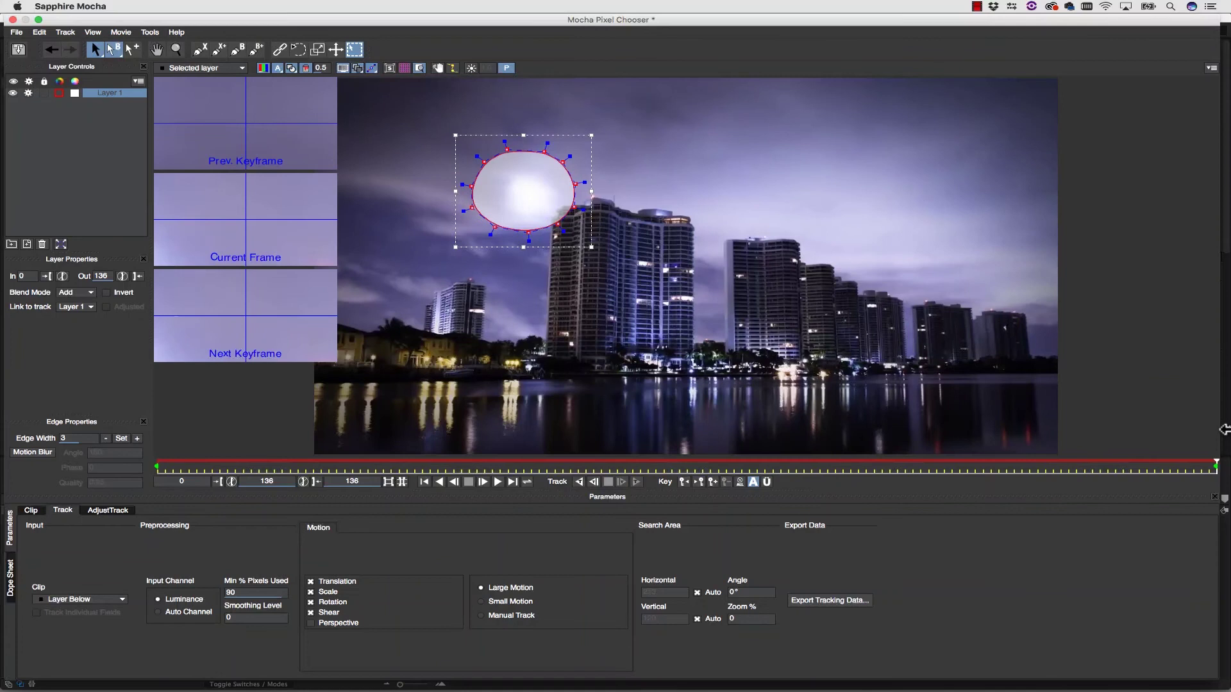
# Try transforming only the moon mask's upper-right points at frame 136 and undo the change.
pyautogui.moveTo(626, 108); pyautogui.dragTo(504, 190)
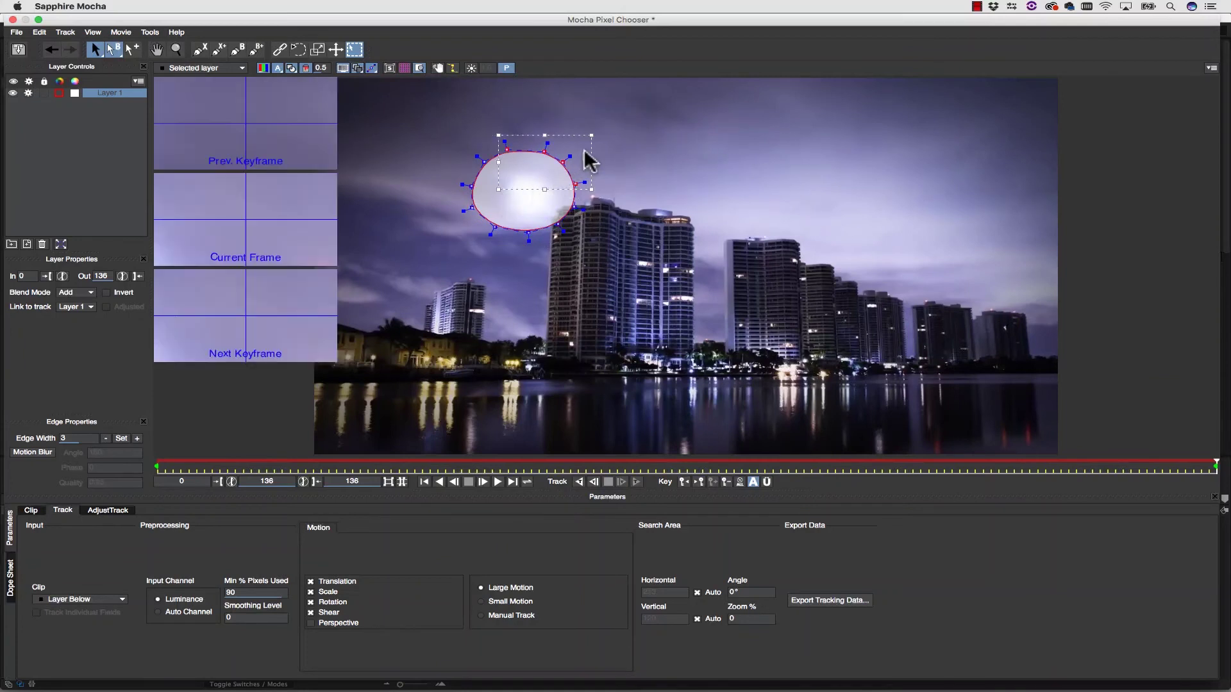
pyautogui.moveTo(593, 137)
pyautogui.mouseDown()
pyautogui.moveTo(594, 164)
pyautogui.moveTo(602, 150)
pyautogui.mouseUp()
pyautogui.press('super+z')
pyautogui.click(623, 171)
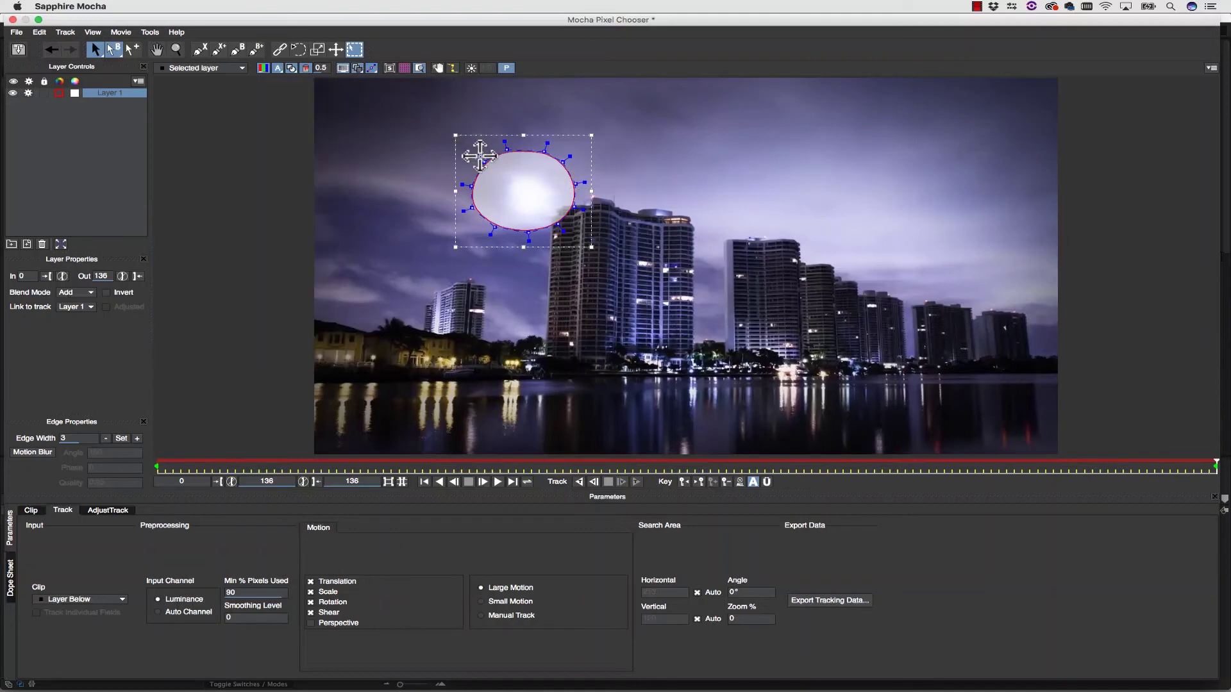
# Hide the zoom windows for the selected mask point, then save the Mocha mask and return to Media Composer.
pyautogui.click(484, 161)
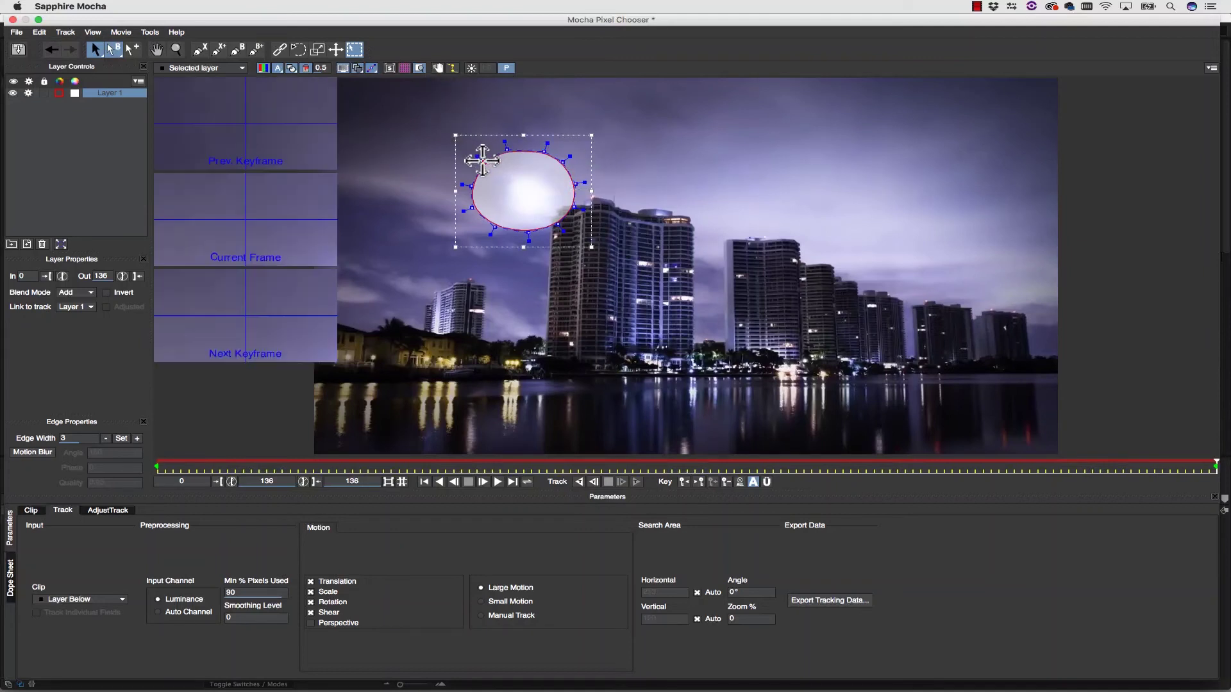
pyautogui.click(421, 68)
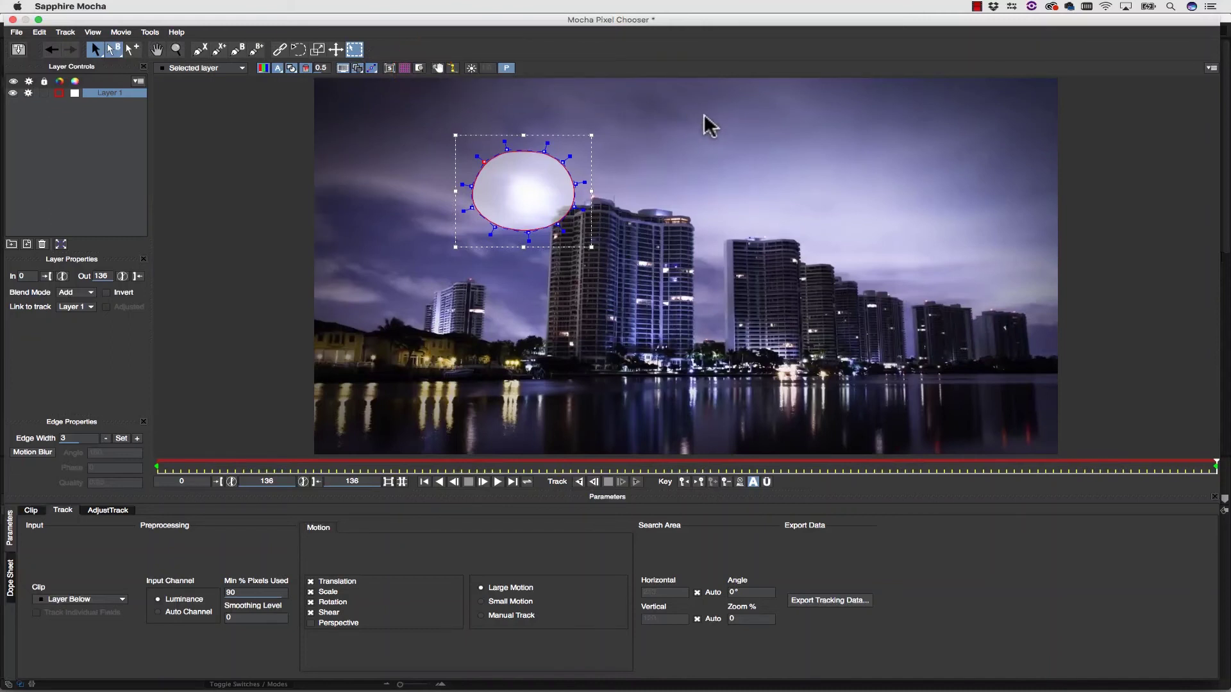
pyautogui.click(19, 46)
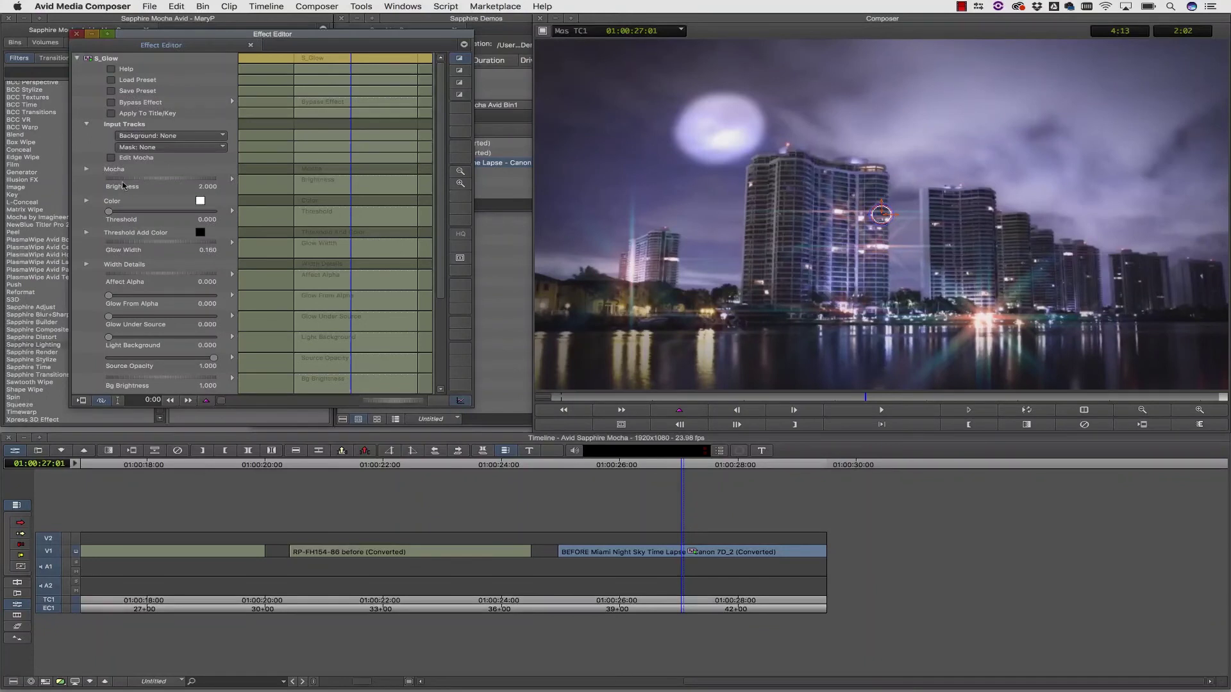
# Soften the moon mask with Blur Mocha at about 0.47, then review the mask alone and the glow at 01:00:28:13.
pyautogui.click(85, 170)
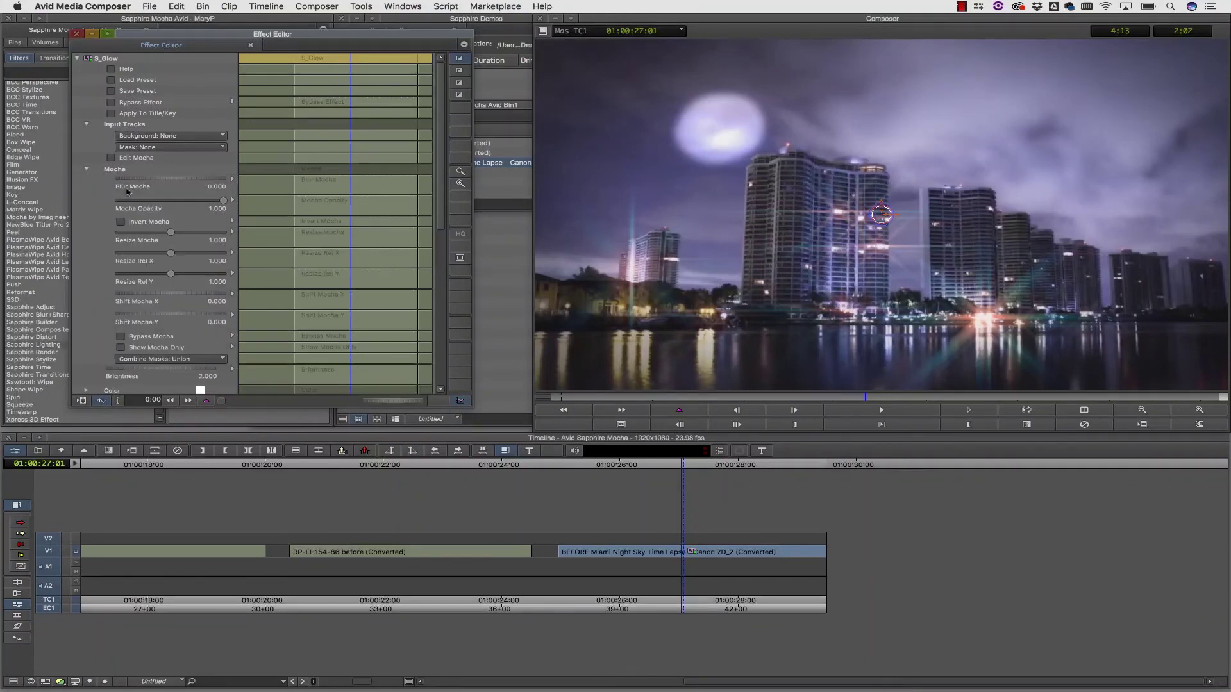
pyautogui.moveTo(134, 181); pyautogui.dragTo(200, 186)
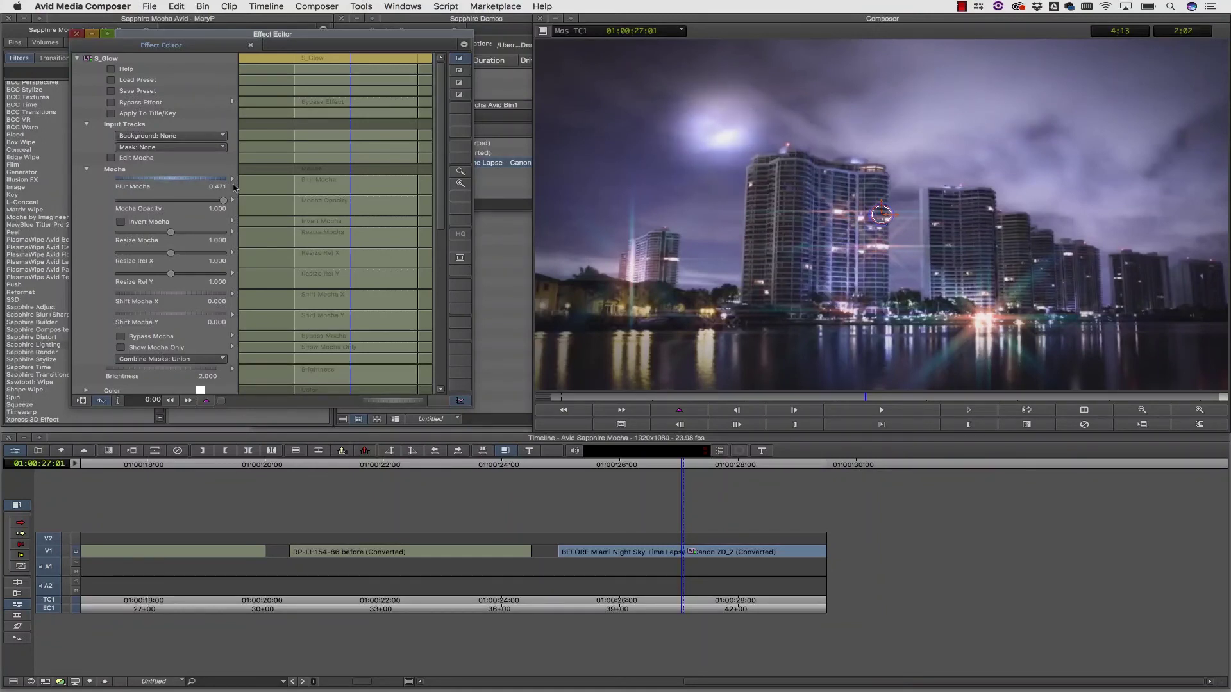
pyautogui.click(121, 348)
pyautogui.click(121, 348)
pyautogui.moveTo(671, 467); pyautogui.dragTo(773, 522)
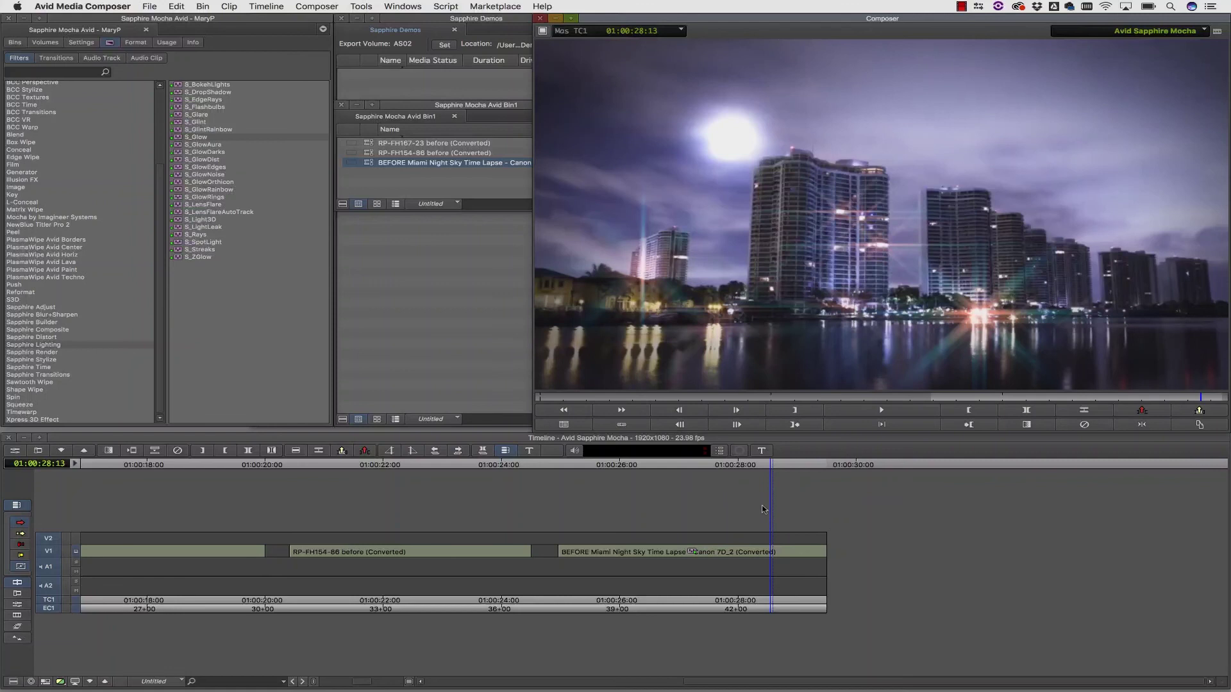